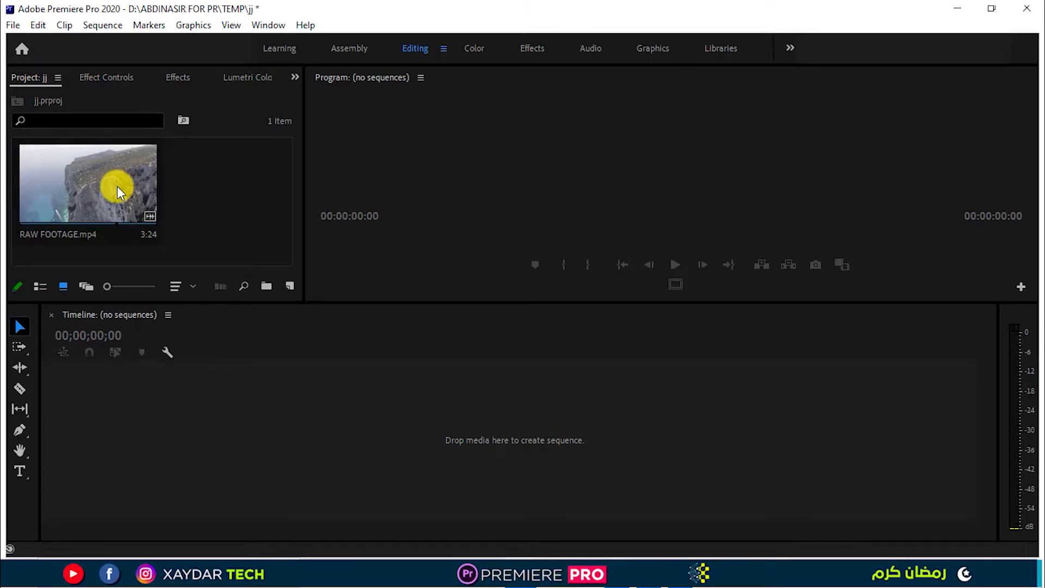
- Create a sequence from RAW FOOTAGE.mp4 on the timeline and switch to the Color workspace
left_click_drag(116, 186, 219, 426)
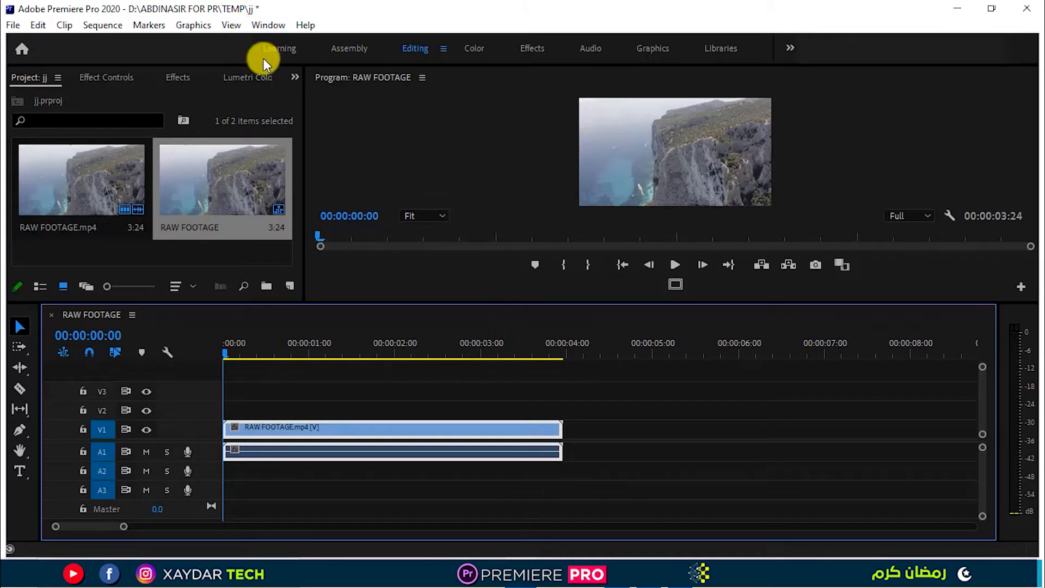
left_click(271, 26)
left_click(392, 39)
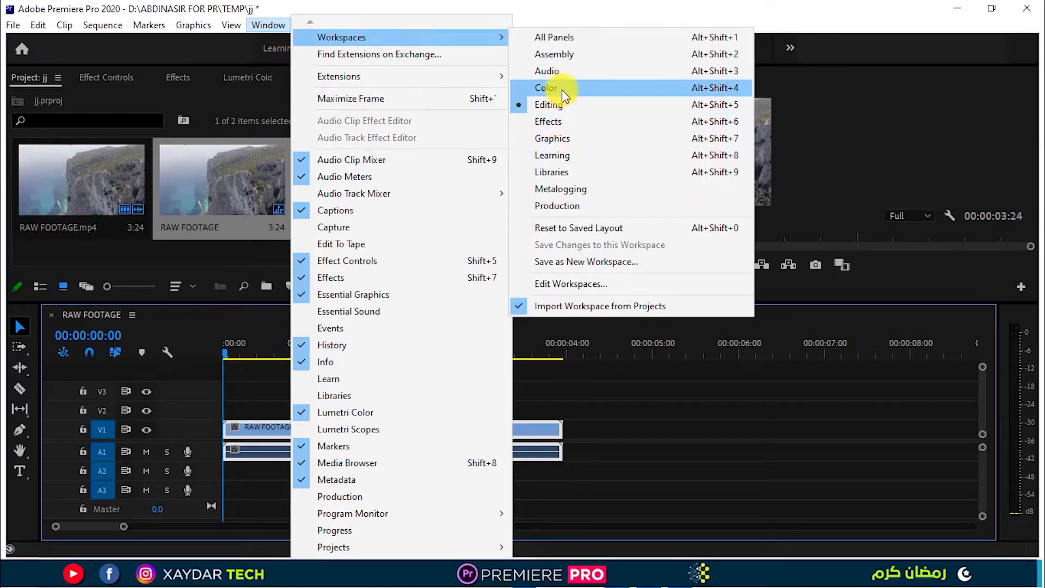
left_click(551, 9)
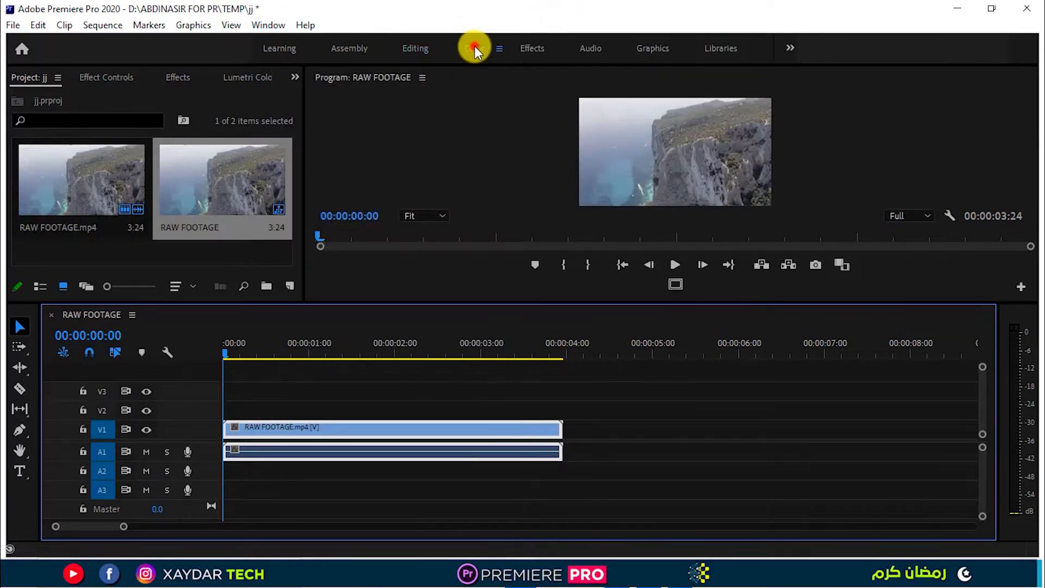
left_click(475, 48)
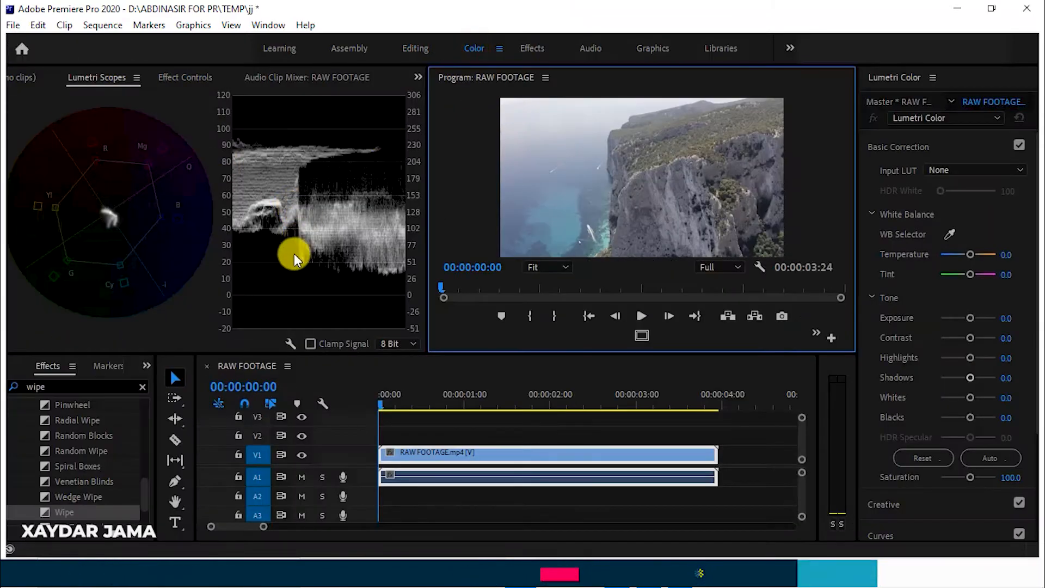
- Bring up the Lumetri Scopes and turn off the Vectorscope YUV, leaving only Waveform (Luma)
left_click(418, 76)
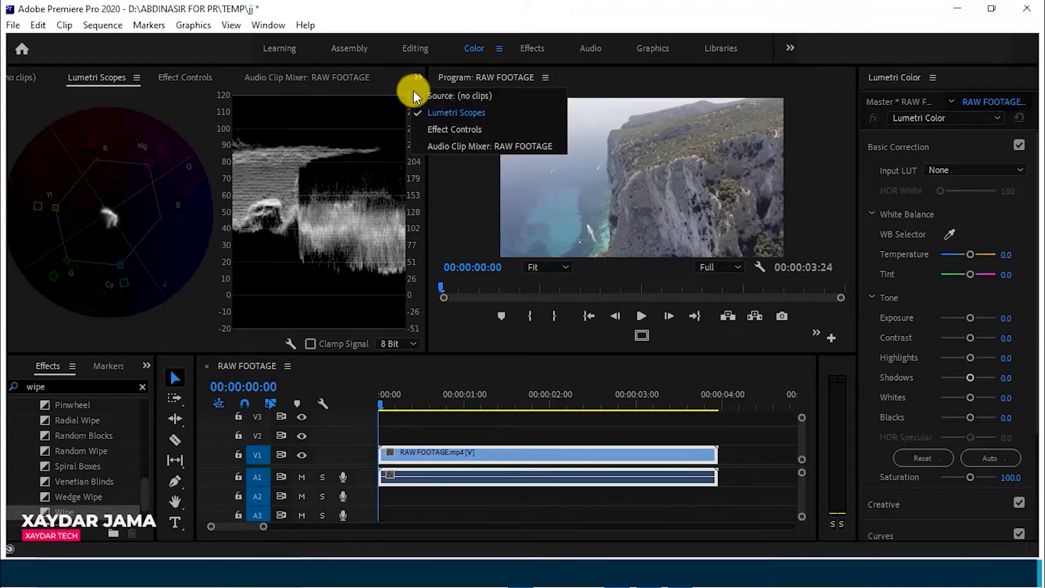
left_click(438, 111)
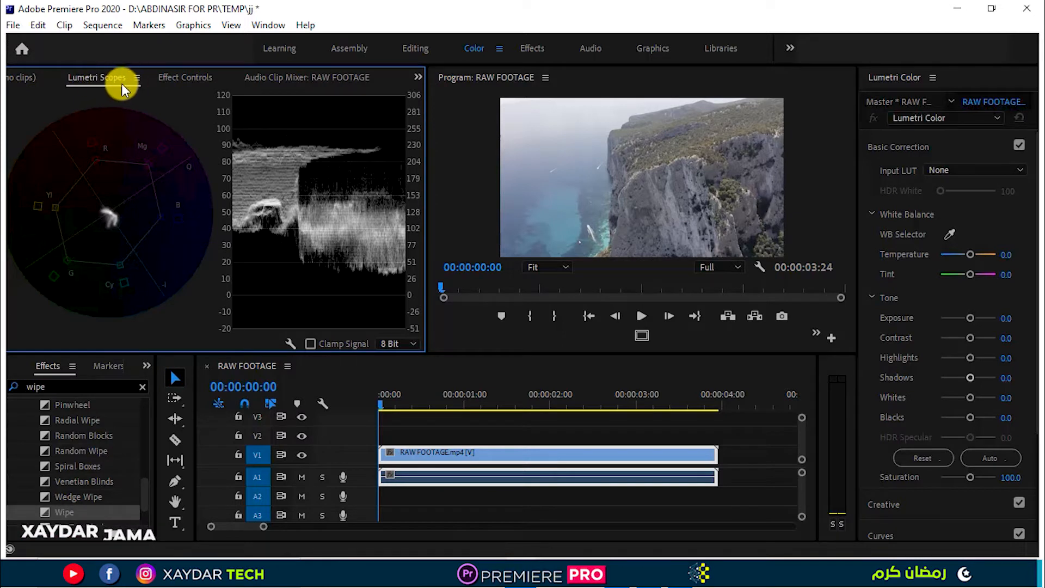
right_click(140, 163)
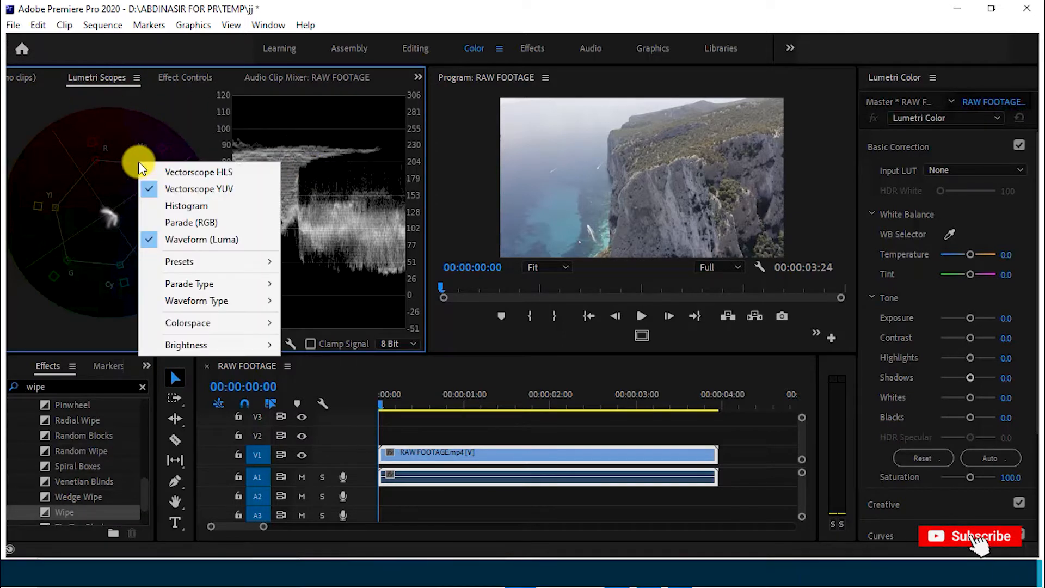
left_click(152, 190)
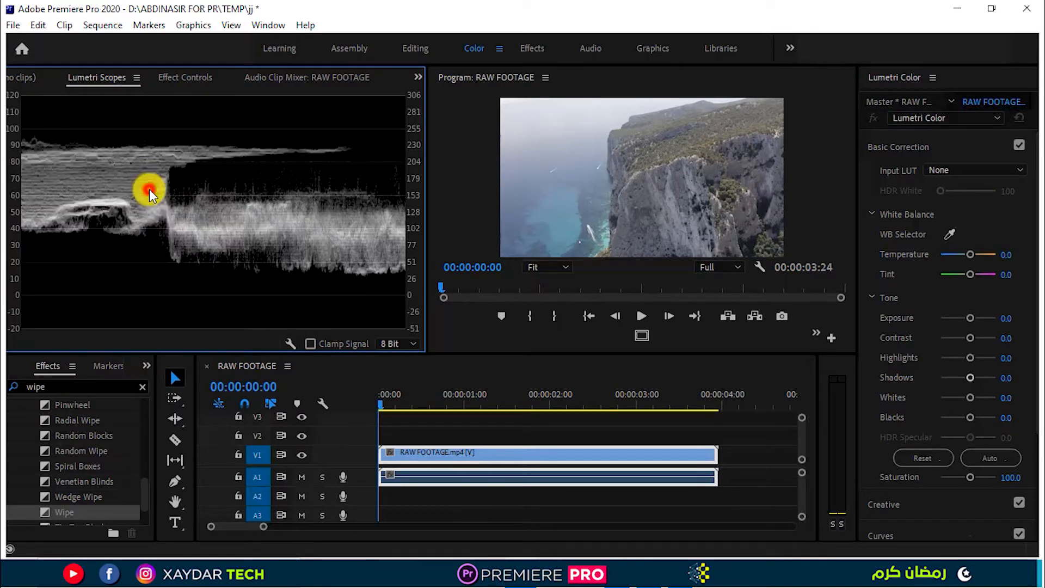
- Turn the Vectorscope YUV back on, placed before the Waveform (Luma) in the Lumetri Scopes
right_click(241, 172)
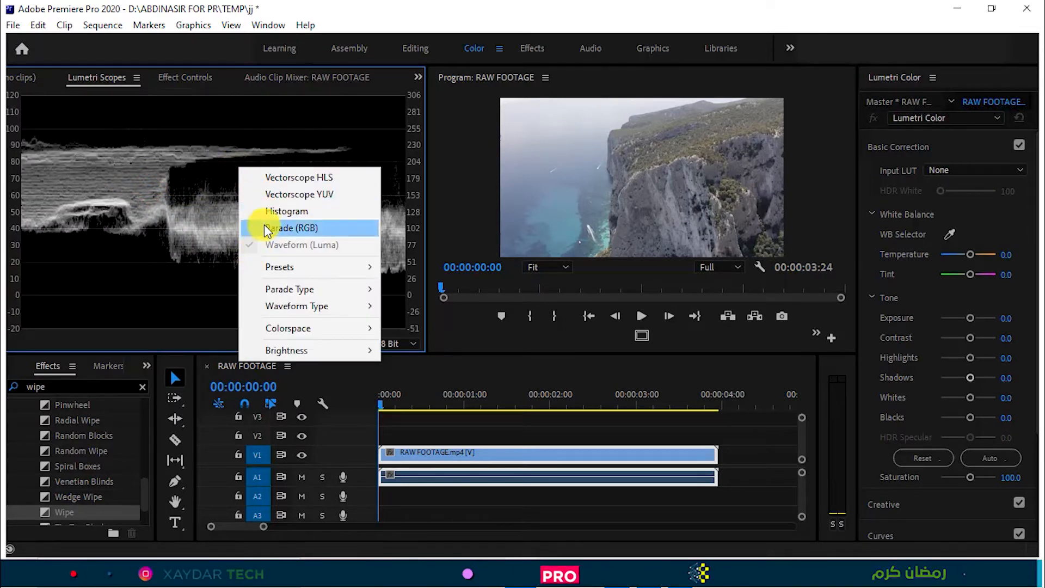
right_click(270, 140)
right_click(170, 155)
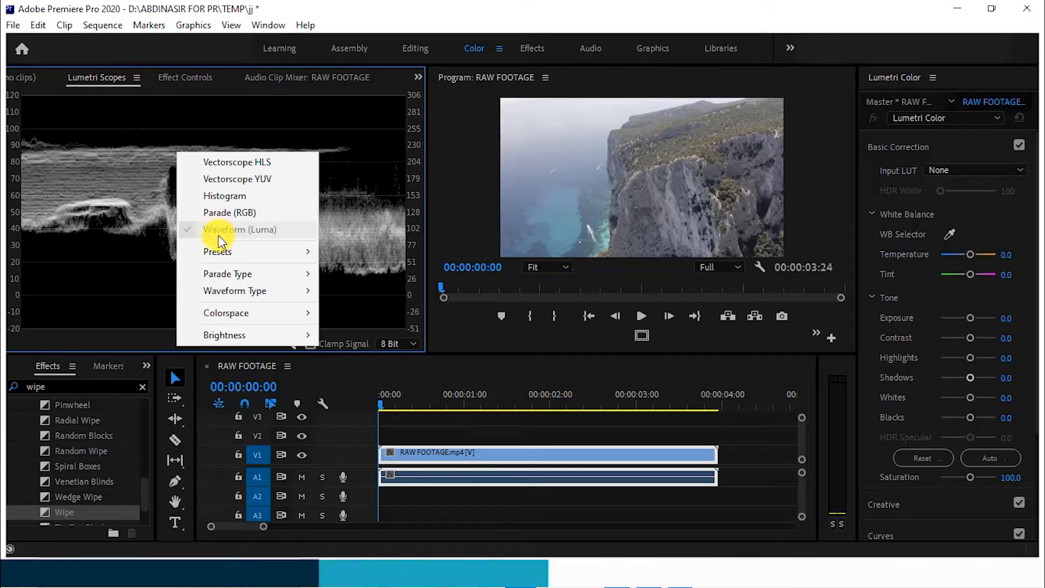
left_click(202, 181)
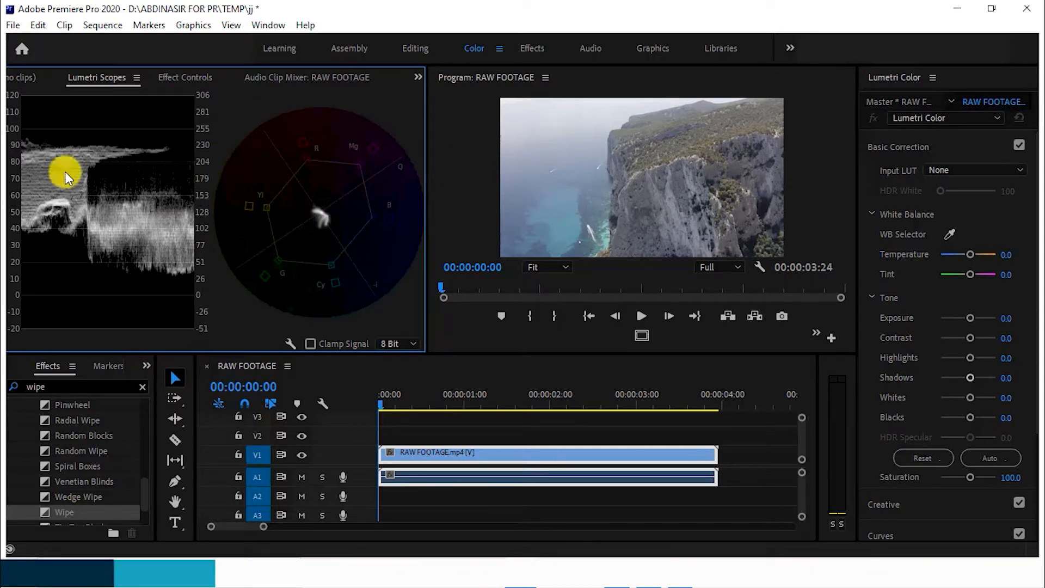
right_click(90, 168)
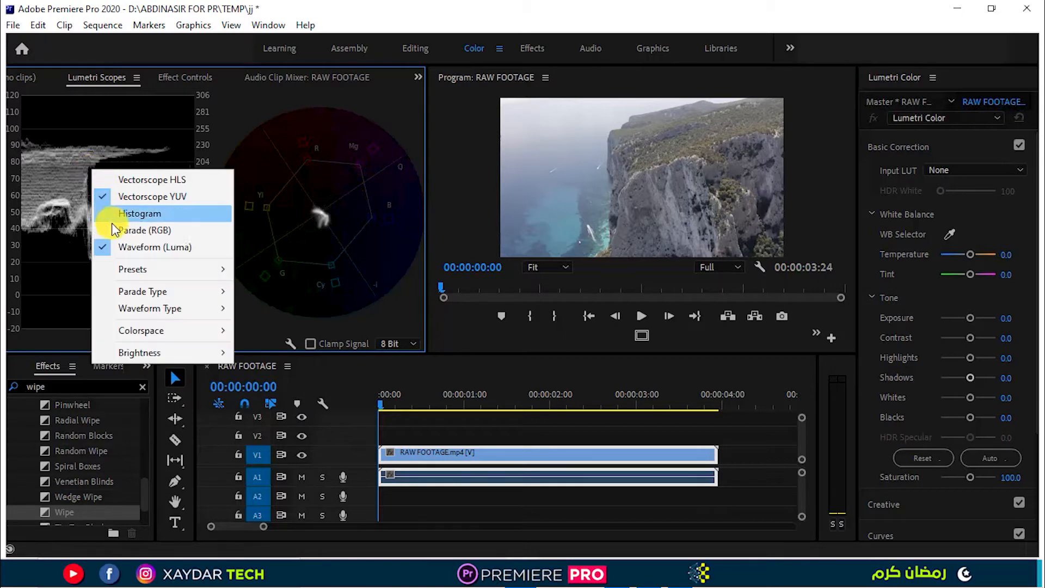
left_click(148, 210)
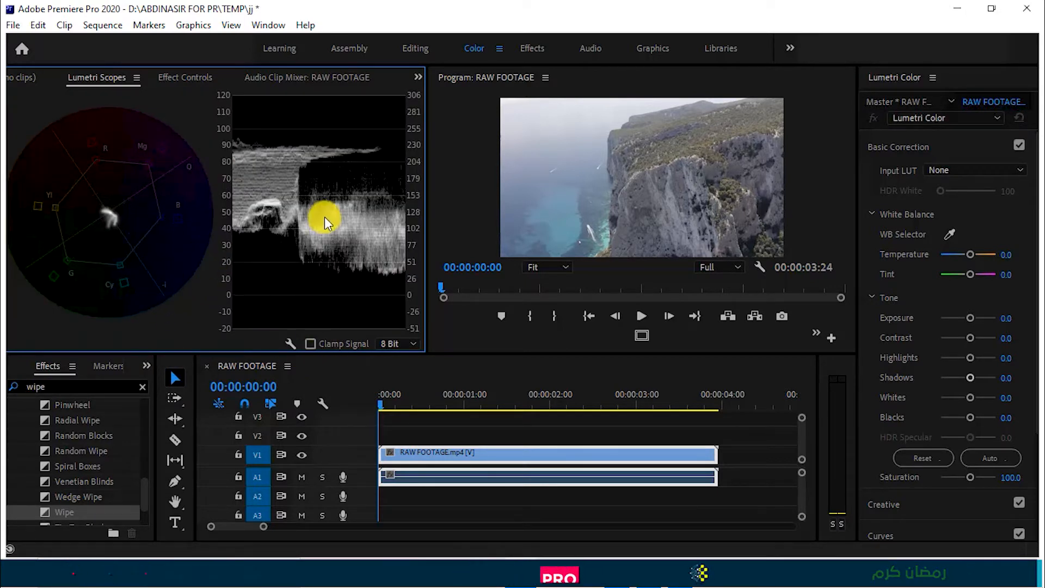
- Try the RGB waveform type in the Lumetri Scopes and return it to Luma
right_click(288, 344)
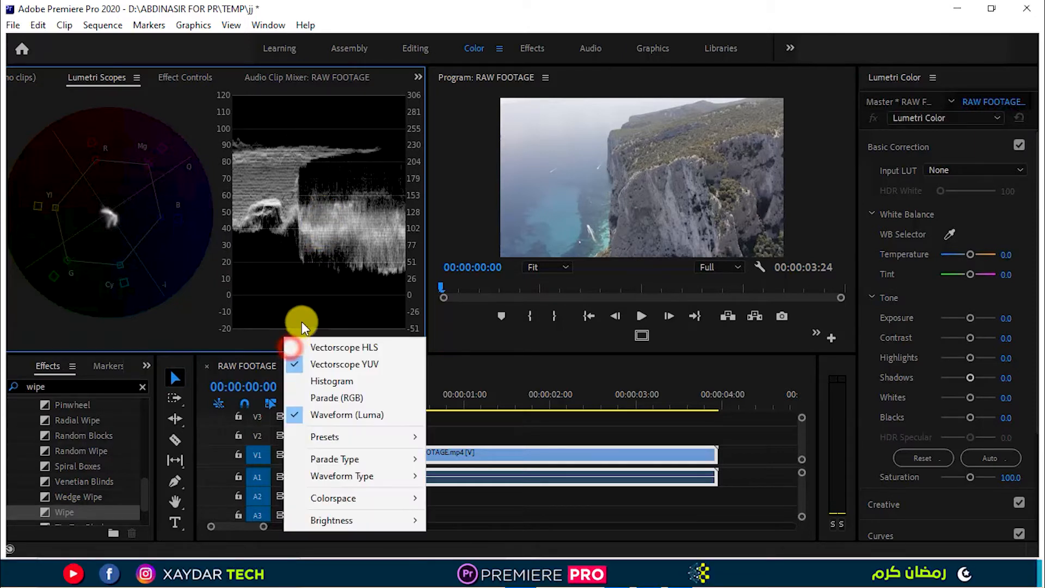
mouse_move(371, 482)
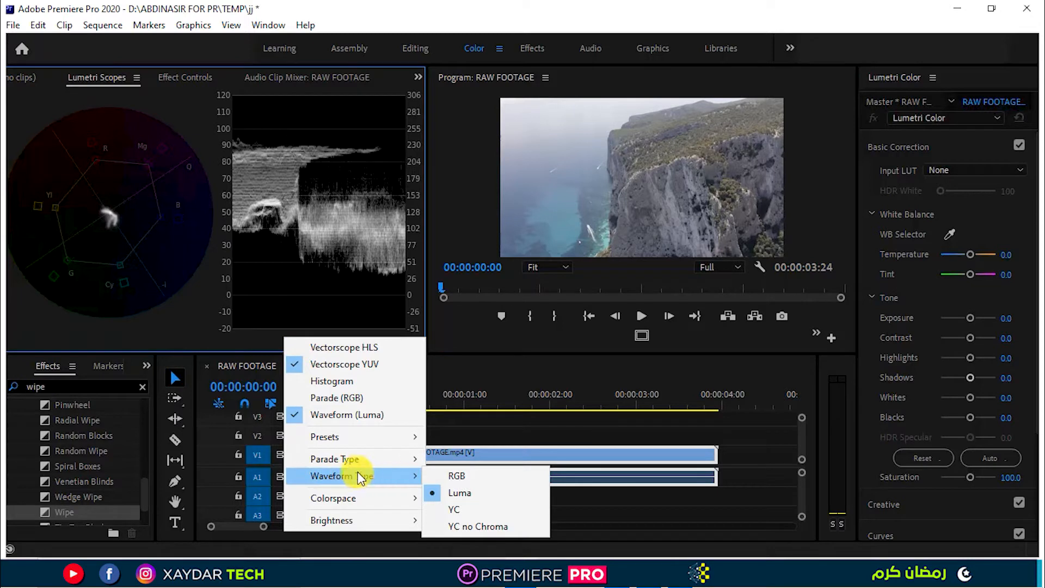
left_click(430, 480)
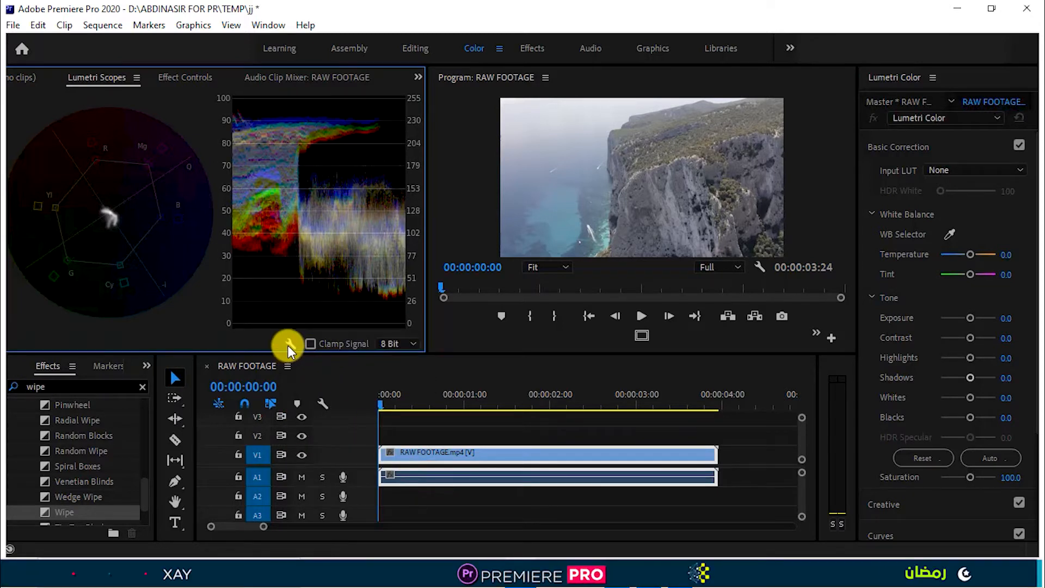
left_click(289, 346)
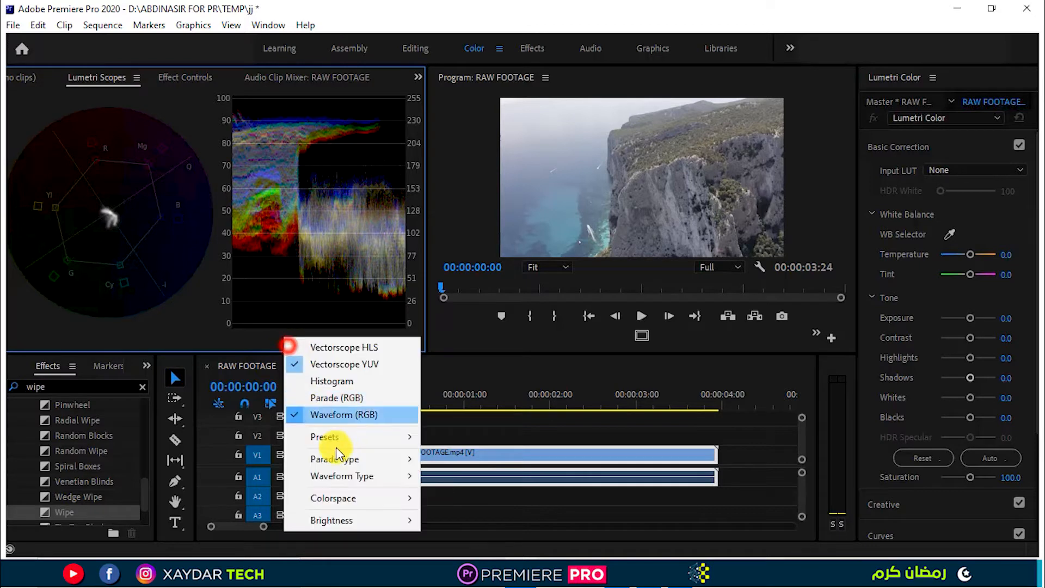
mouse_move(358, 483)
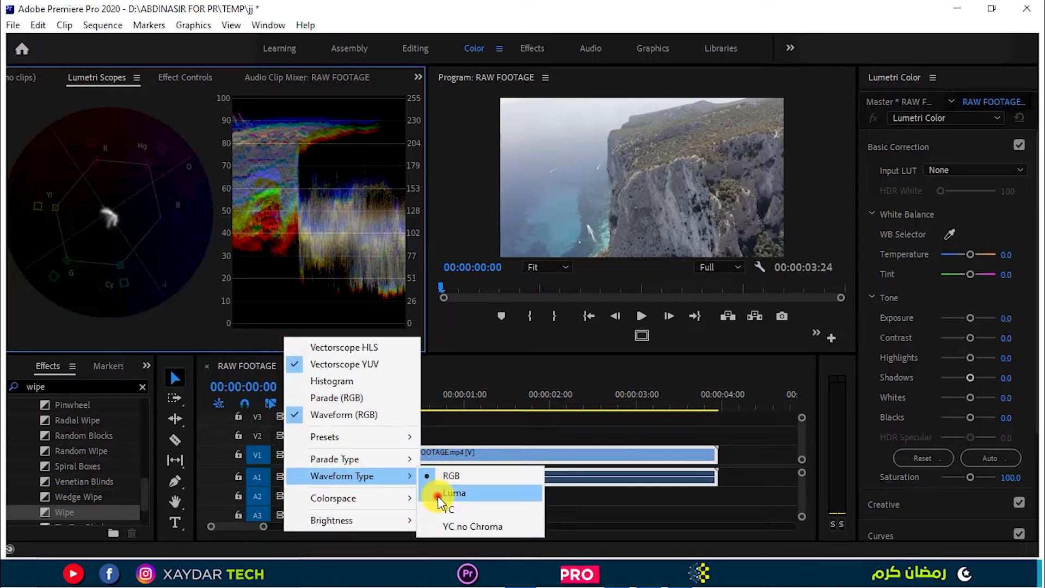
left_click(436, 494)
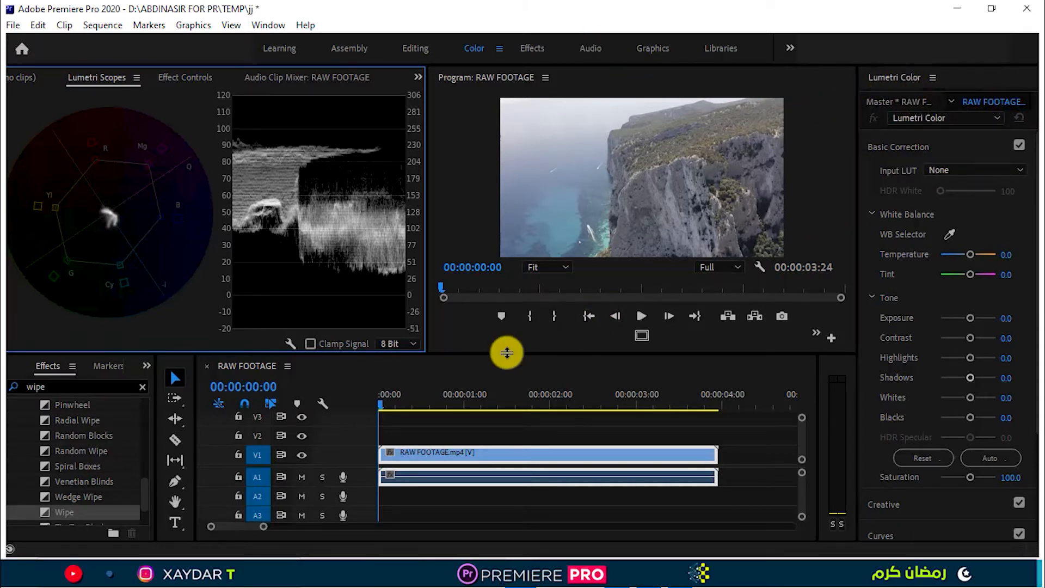
- Split the RAW FOOTAGE clip at 00:00:00:24 with the Razor tool
left_click(466, 461)
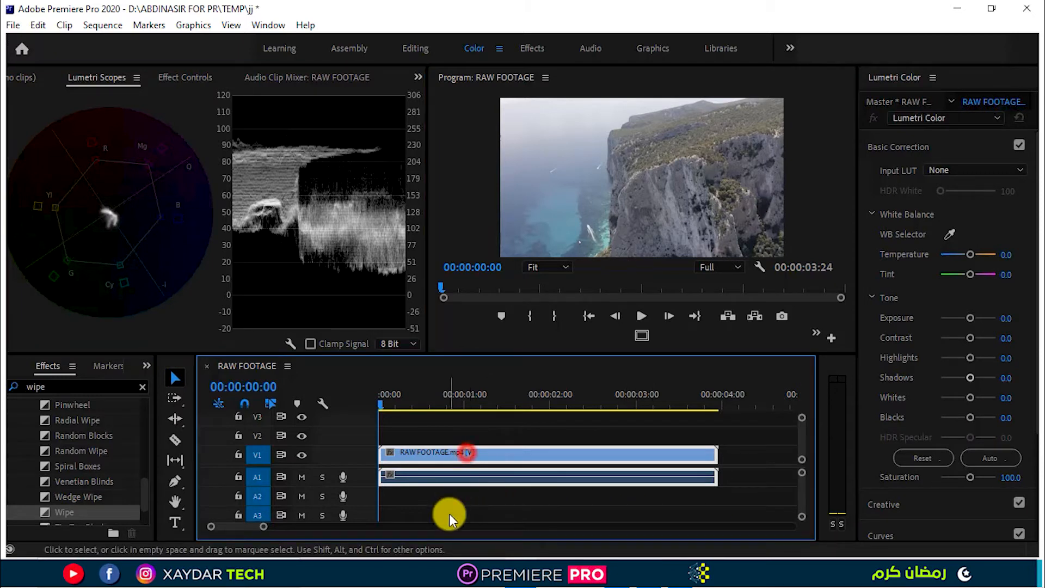
left_click(489, 500)
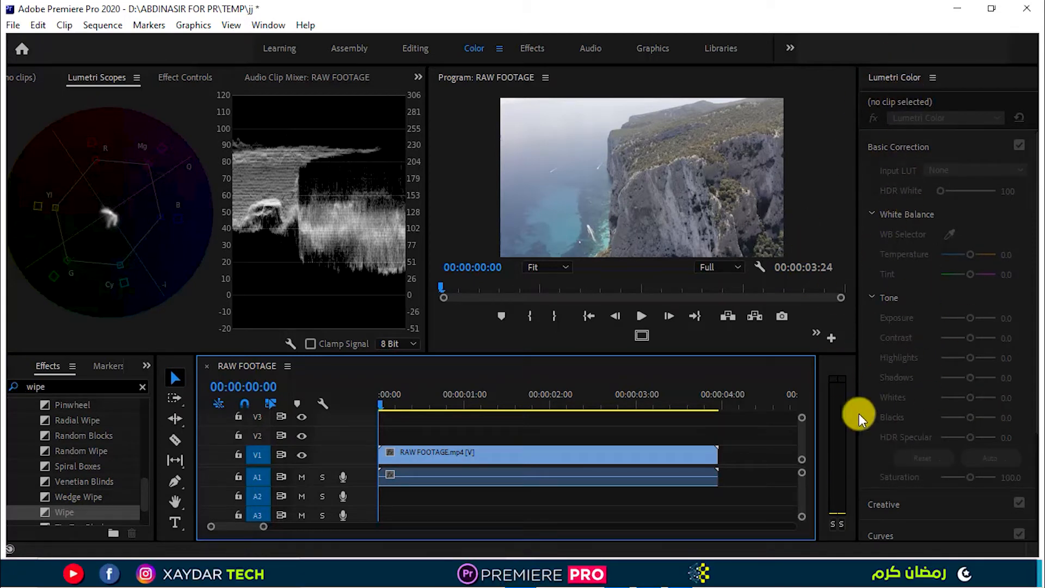
left_click(459, 456)
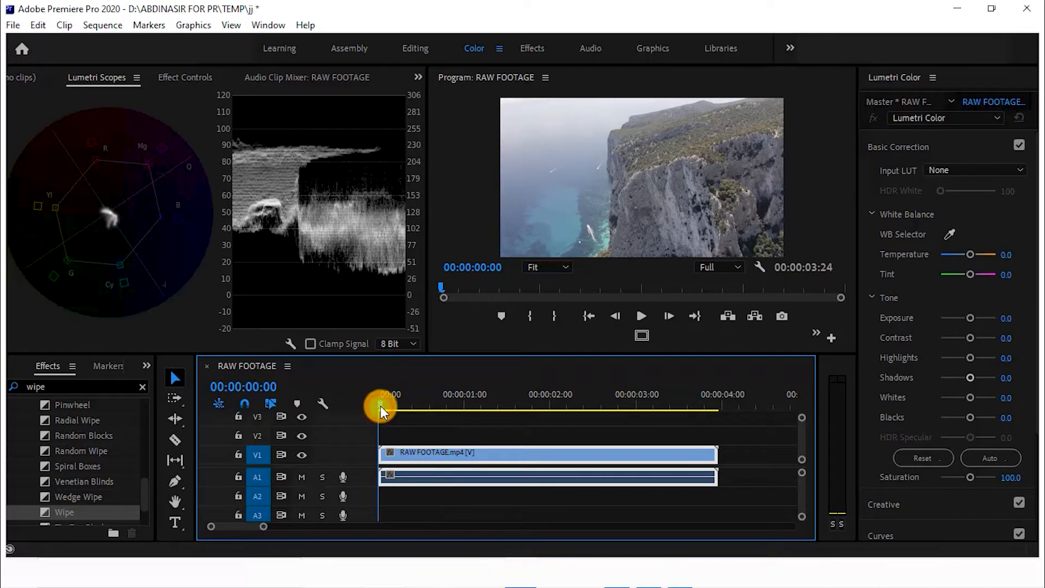
left_click_drag(380, 406, 383, 403)
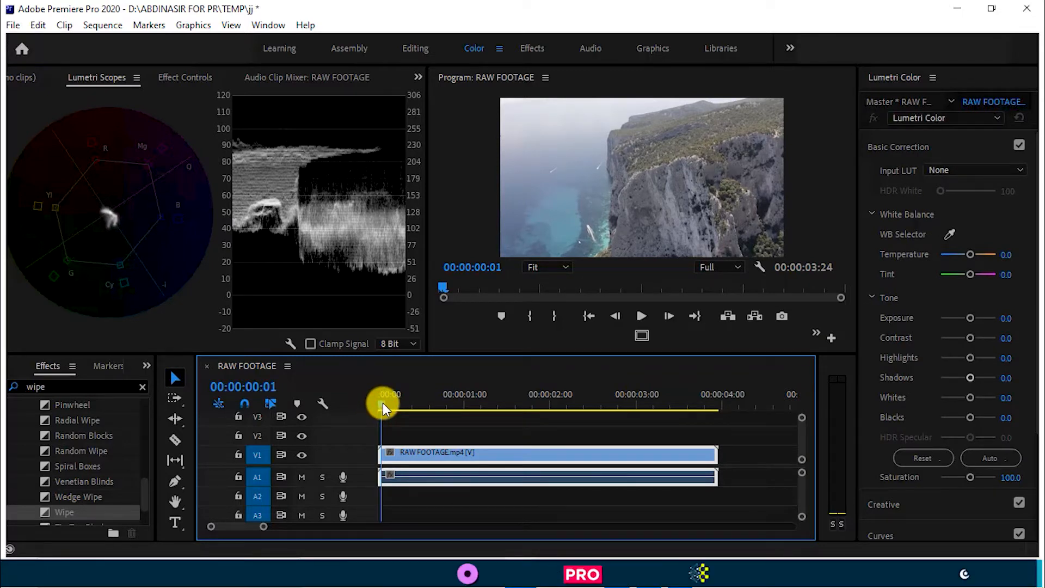
left_click_drag(383, 405, 461, 405)
key("c")
left_click(460, 466)
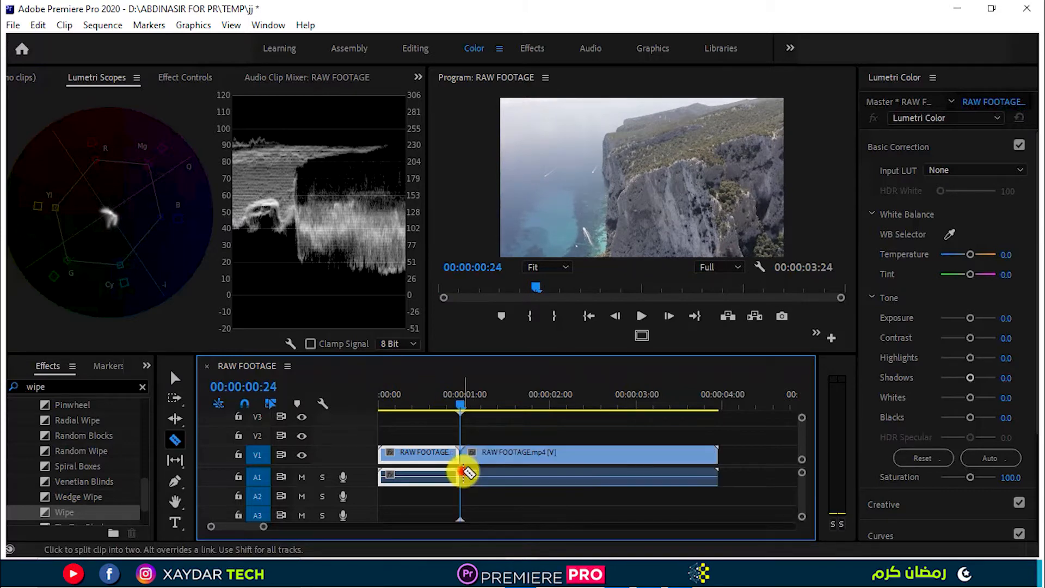
- Select the second part of the split clip and place the playhead at 00:00:01:11
key("v")
left_click(536, 454)
left_click_drag(460, 403, 503, 407)
left_click(528, 479)
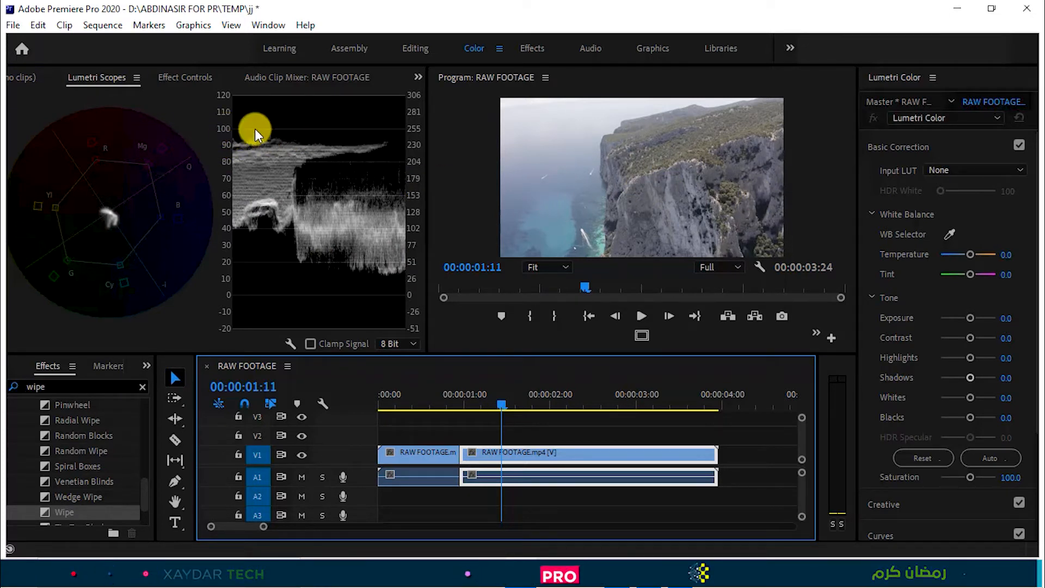
scroll(981, 331, "down", 1)
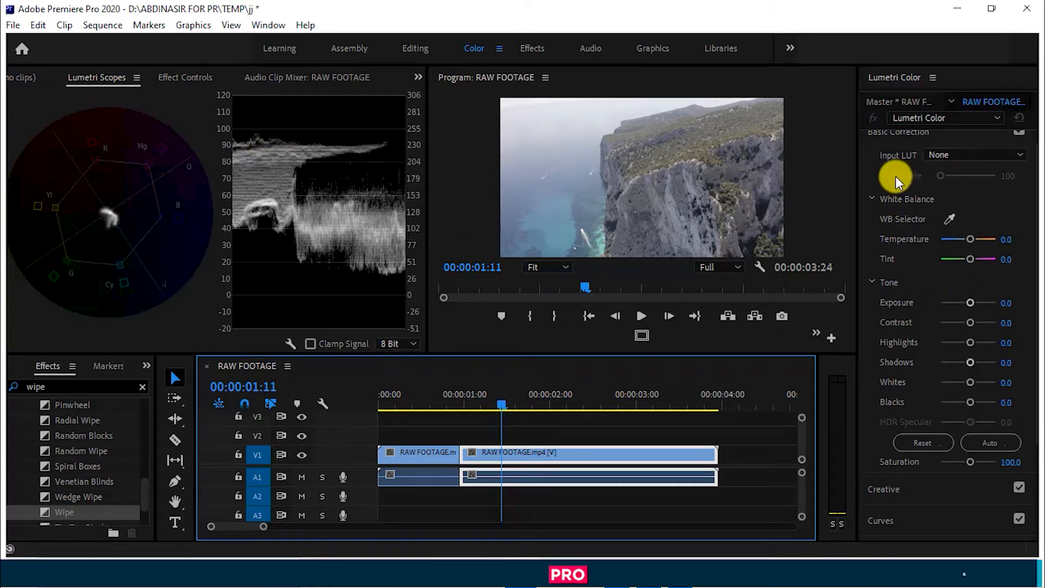
scroll(895, 181, "up", 1)
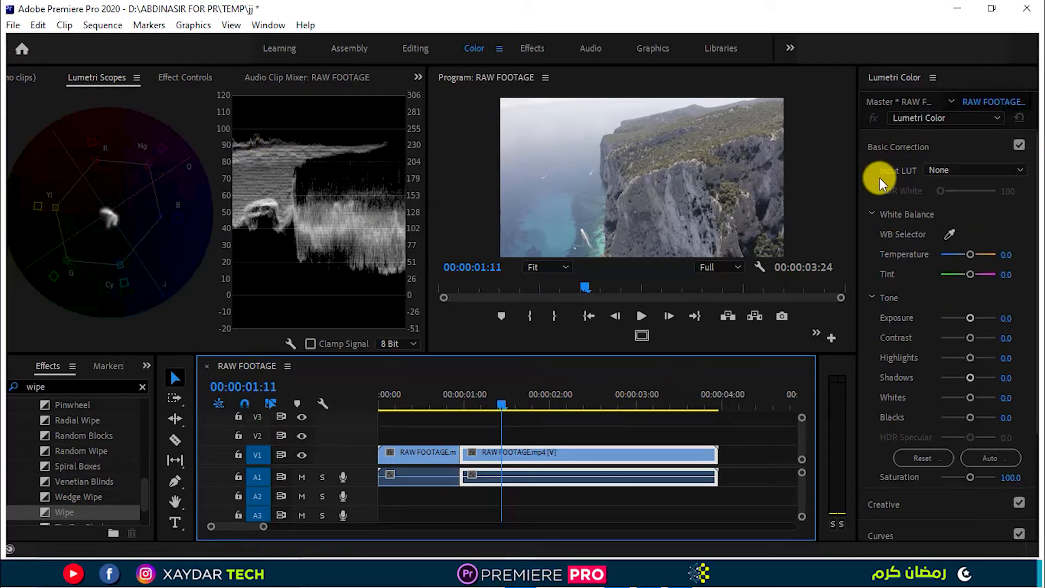
left_click(931, 146)
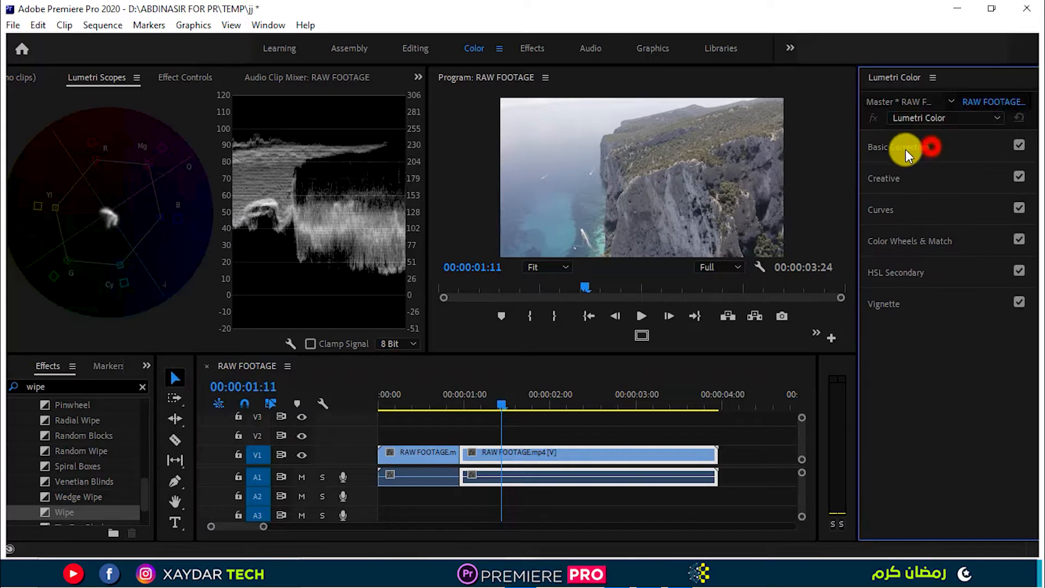
left_click(926, 147)
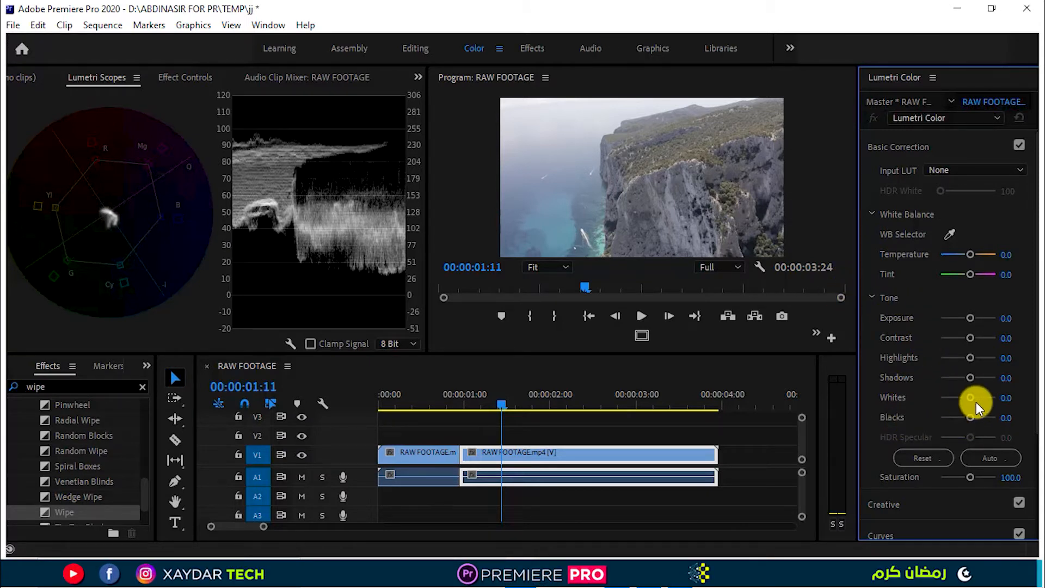
- Try Blacks at -42.5 and -100 on the second clip segment, and set it to -31.5
left_click_drag(969, 416, 955, 416)
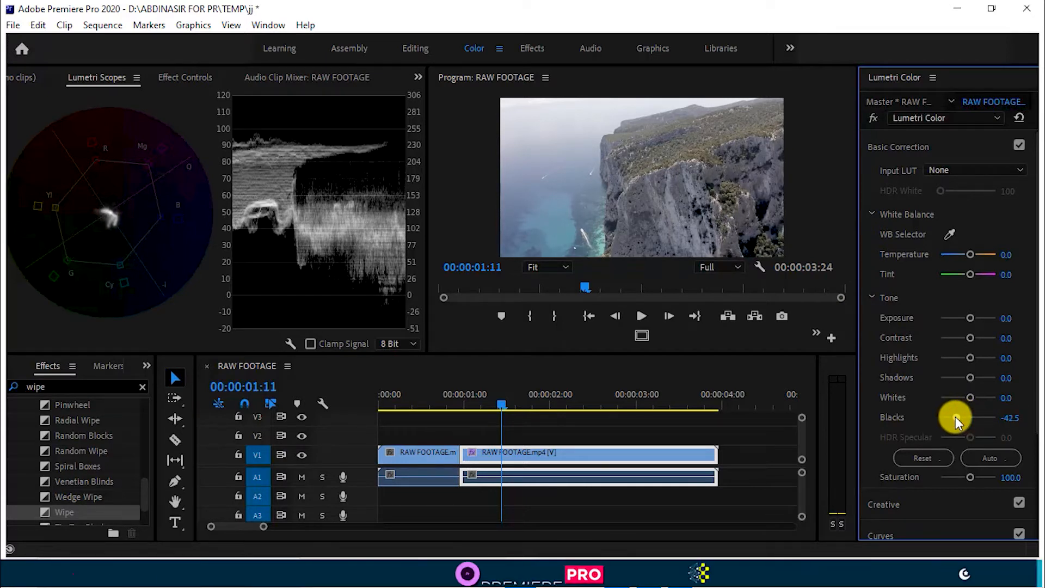
right_click(343, 192)
key("Escape")
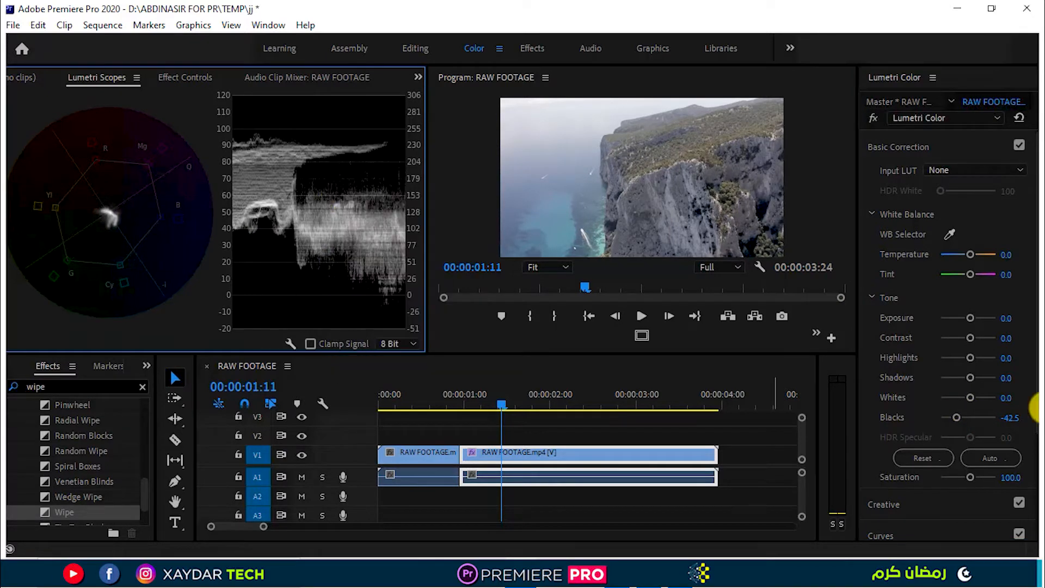
left_click_drag(954, 416, 910, 423)
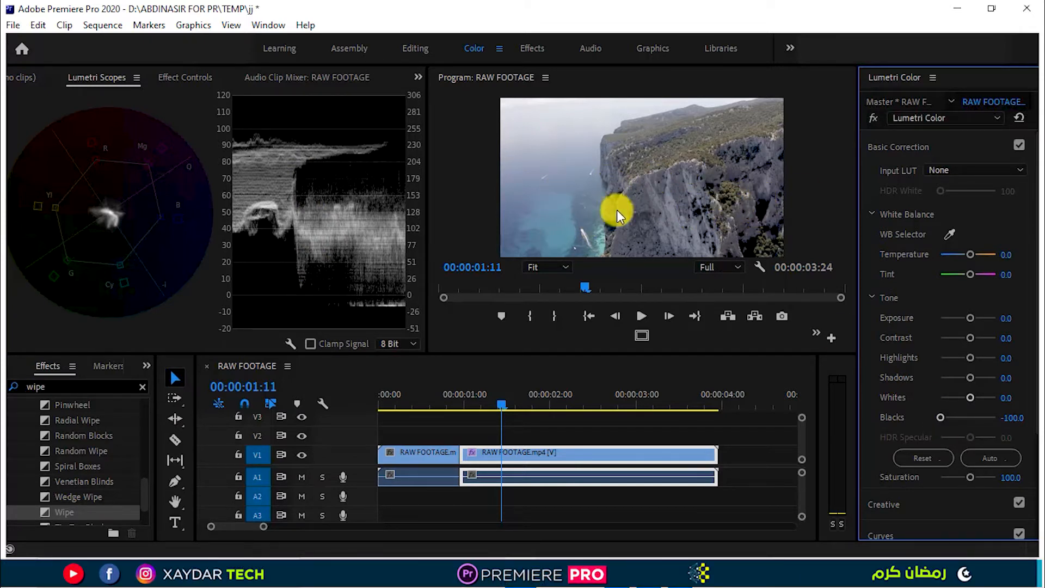
mouse_move(941, 417)
left_mouse_down()
mouse_move(966, 406)
mouse_move(959, 420)
left_mouse_up()
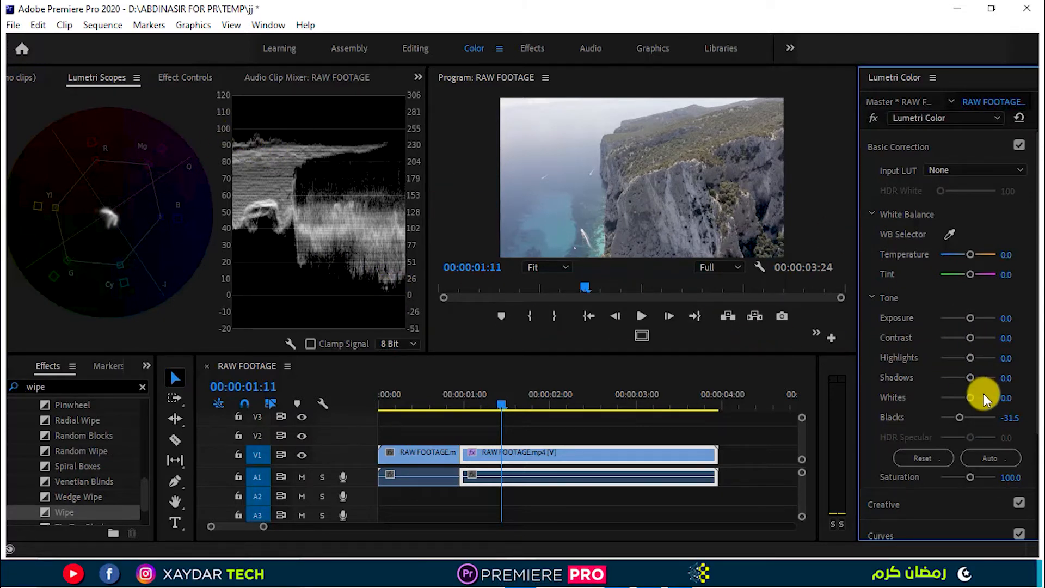
- Raise the Whites to 12.3 and the Shadows to 75.3 on the second clip segment
left_click_drag(969, 395, 971, 396)
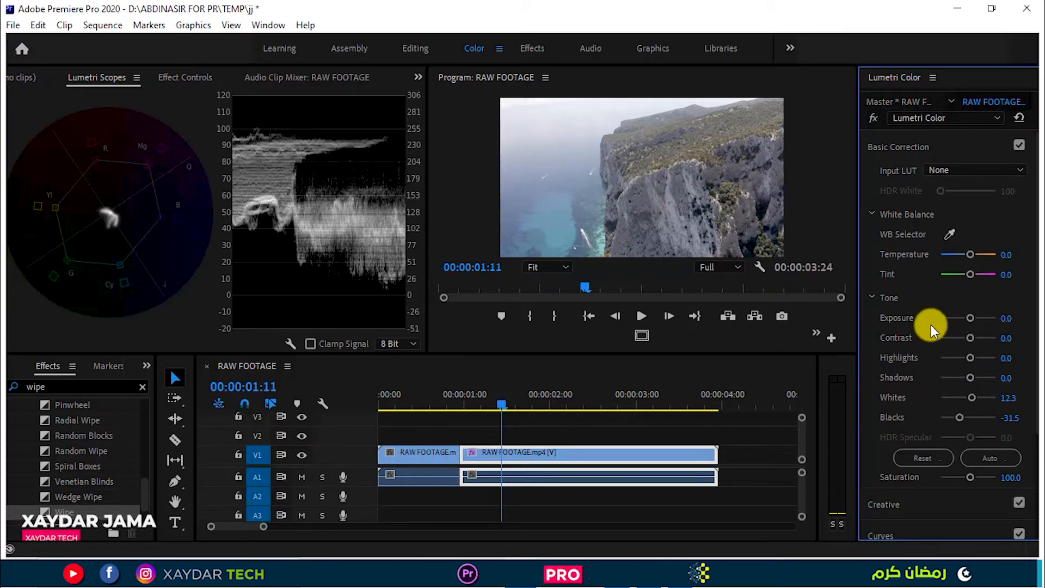
left_click_drag(970, 376, 990, 377)
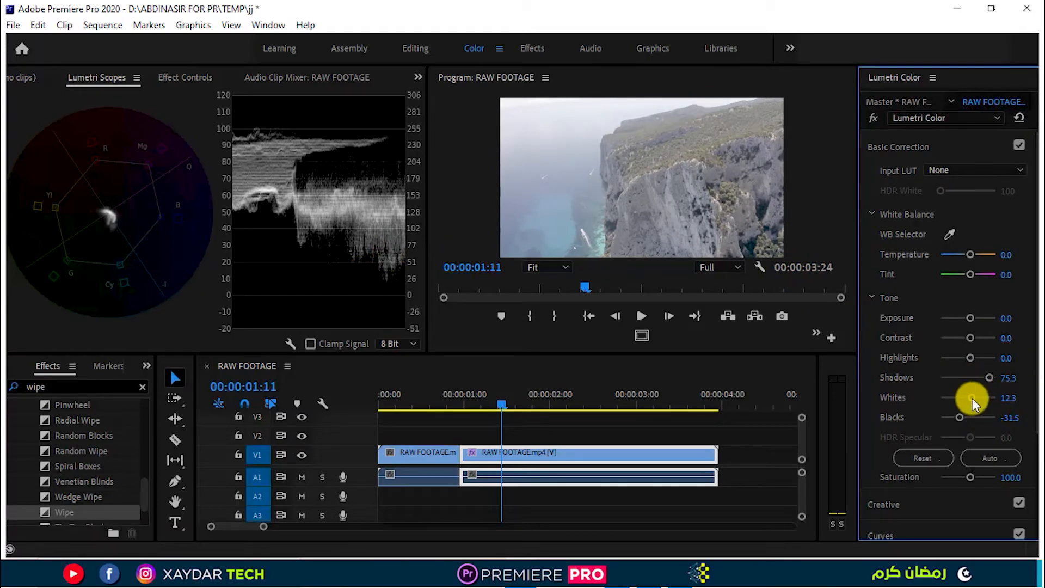
- Set Shadows to -15.1, Highlights to 4.1 and Contrast to 23.3 on the second clip segment
mouse_move(989, 377)
left_mouse_down()
mouse_move(971, 386)
mouse_move(972, 378)
left_mouse_up()
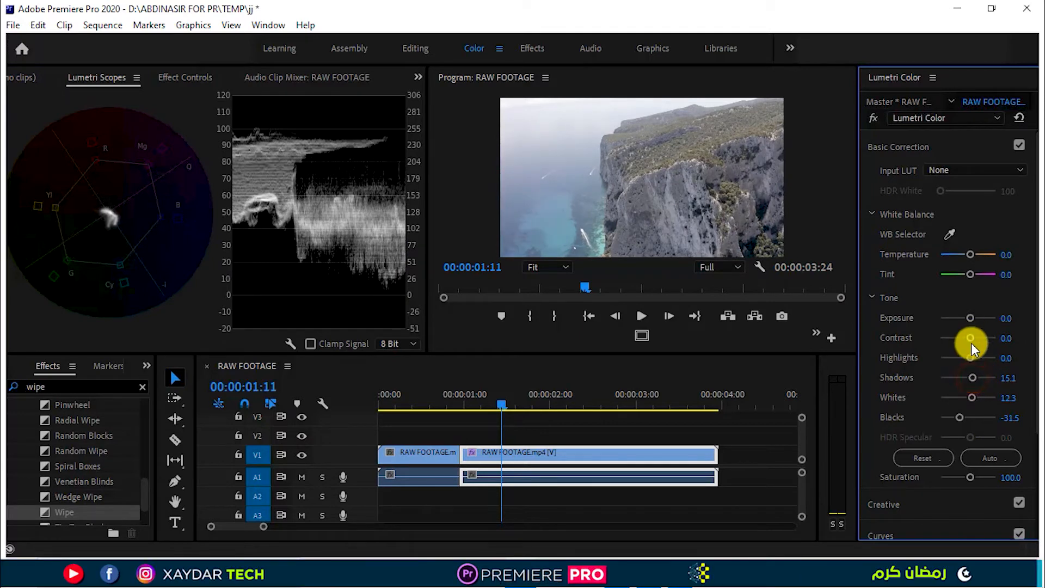
double_click(971, 375)
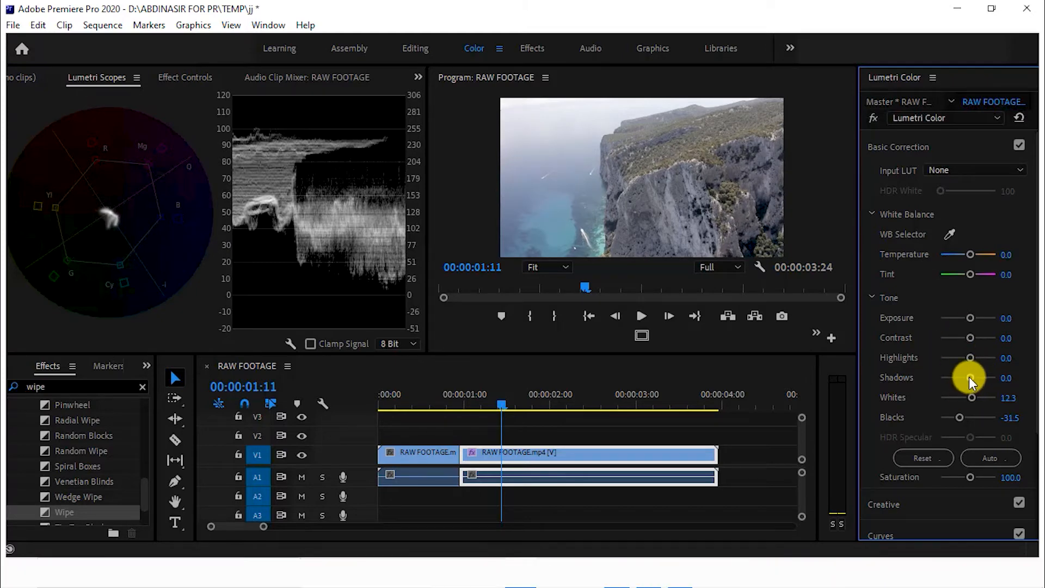
mouse_move(970, 377)
left_mouse_down()
mouse_move(956, 389)
mouse_move(1011, 354)
mouse_move(979, 361)
mouse_move(1035, 362)
mouse_move(960, 365)
mouse_move(1020, 355)
mouse_move(969, 361)
left_mouse_up()
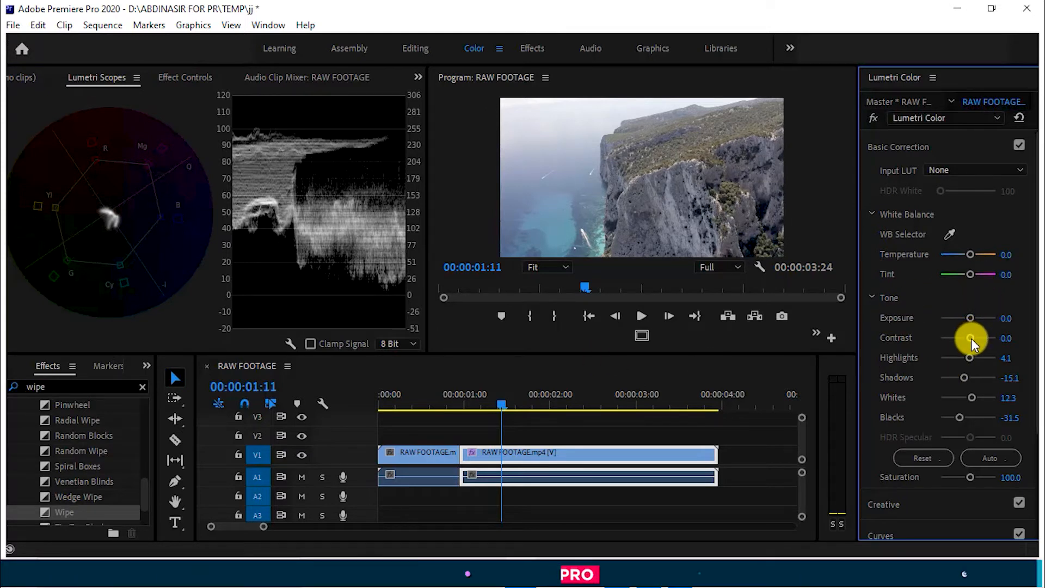
left_click_drag(971, 338, 975, 335)
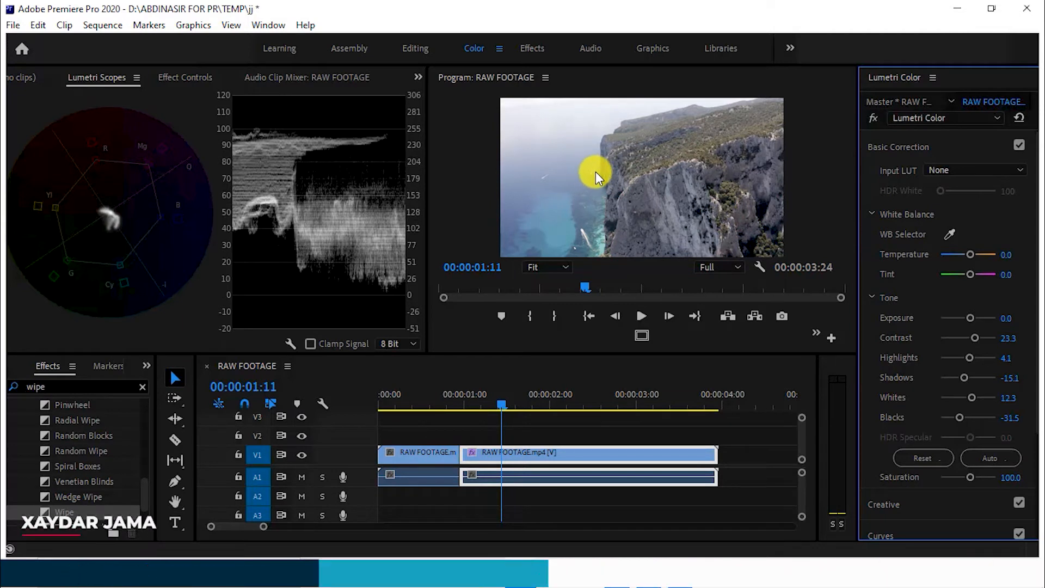
- Correct the white balance by sampling the small white boat with the WB Selector at 75% preview zoom, and return the preview to Fit
left_click(561, 267)
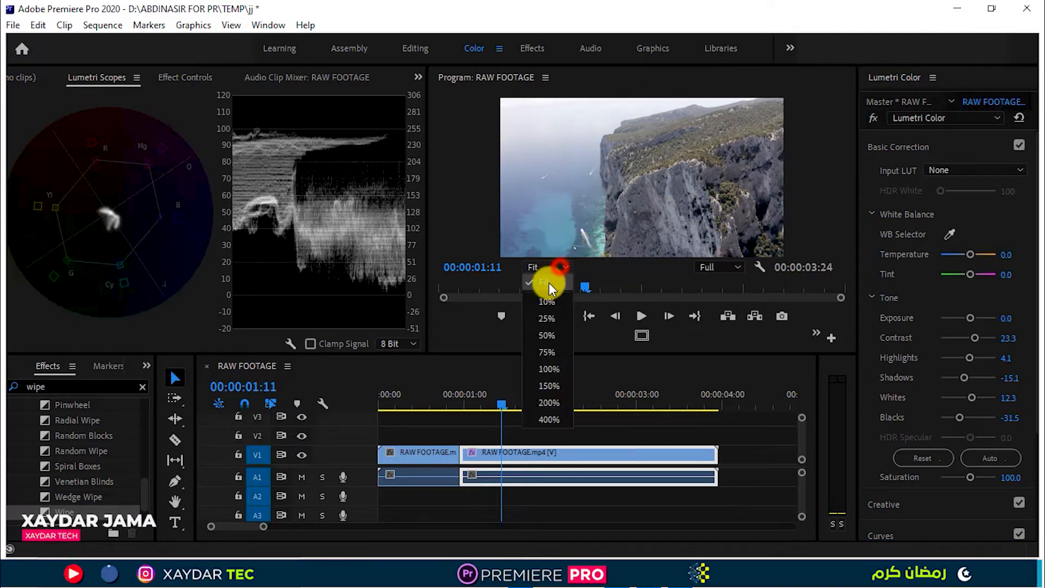
left_click(549, 354)
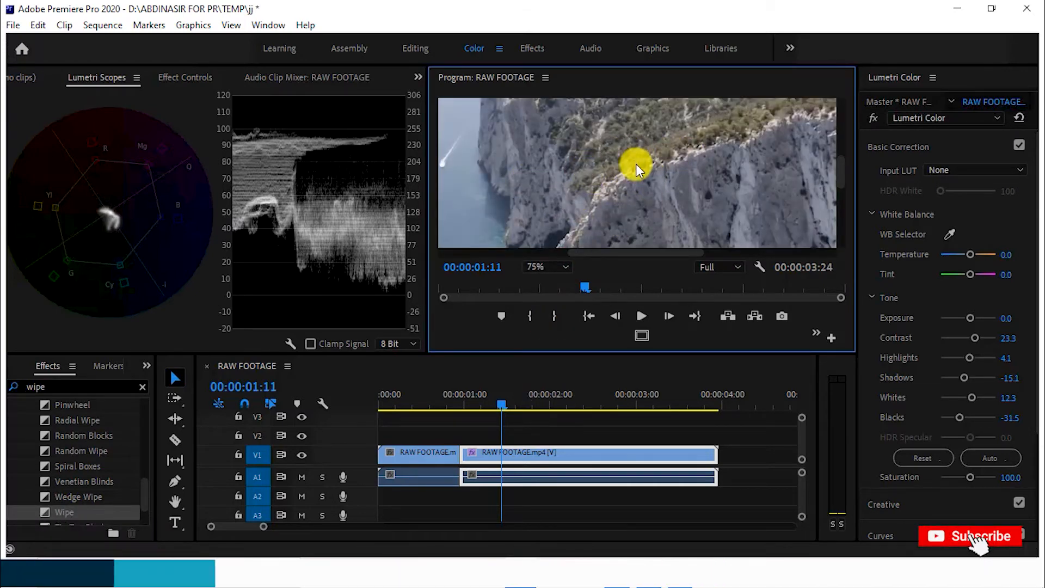
key("h")
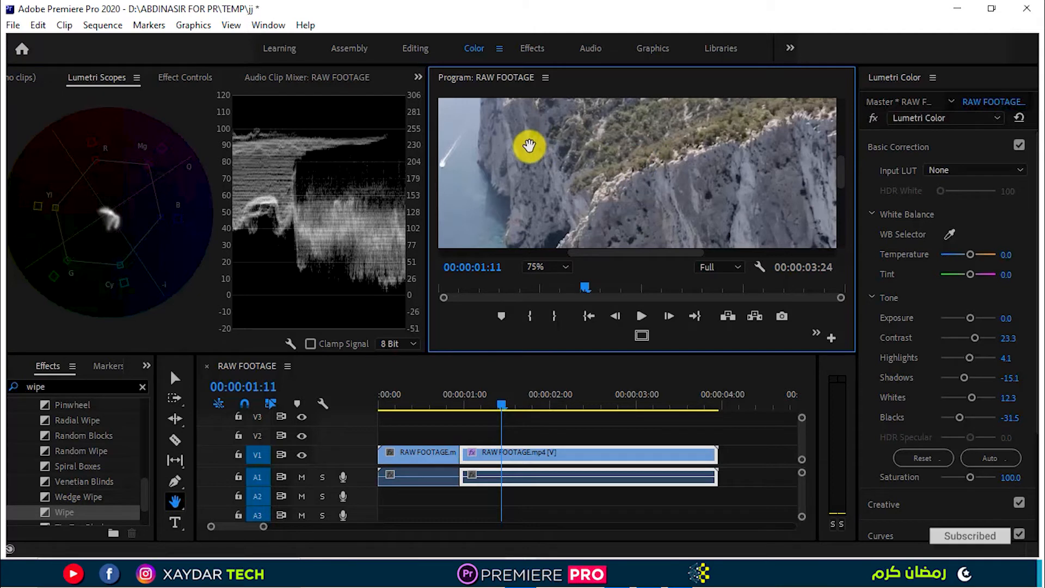
left_click_drag(530, 145, 597, 178)
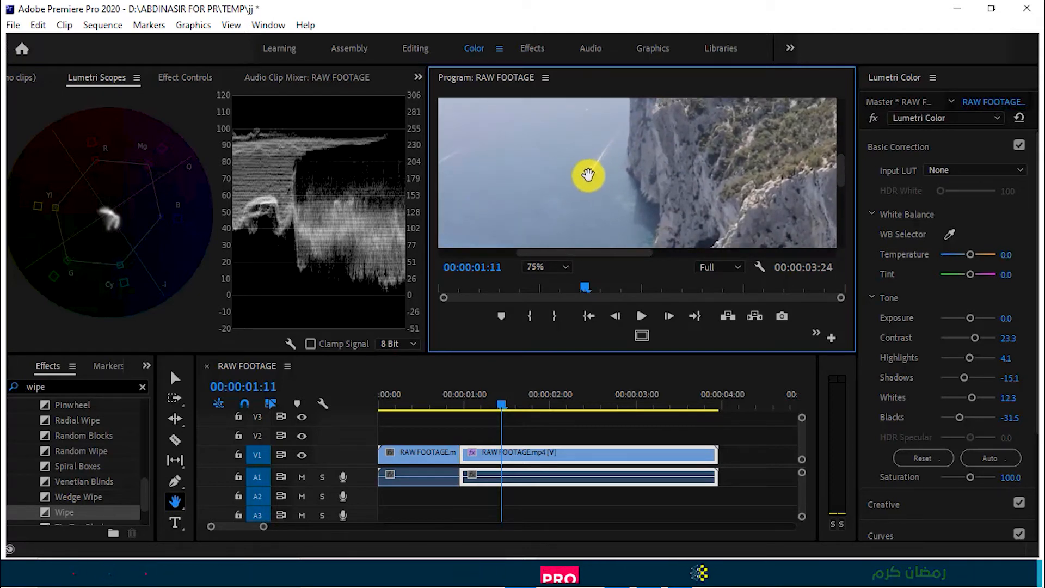
left_click(948, 235)
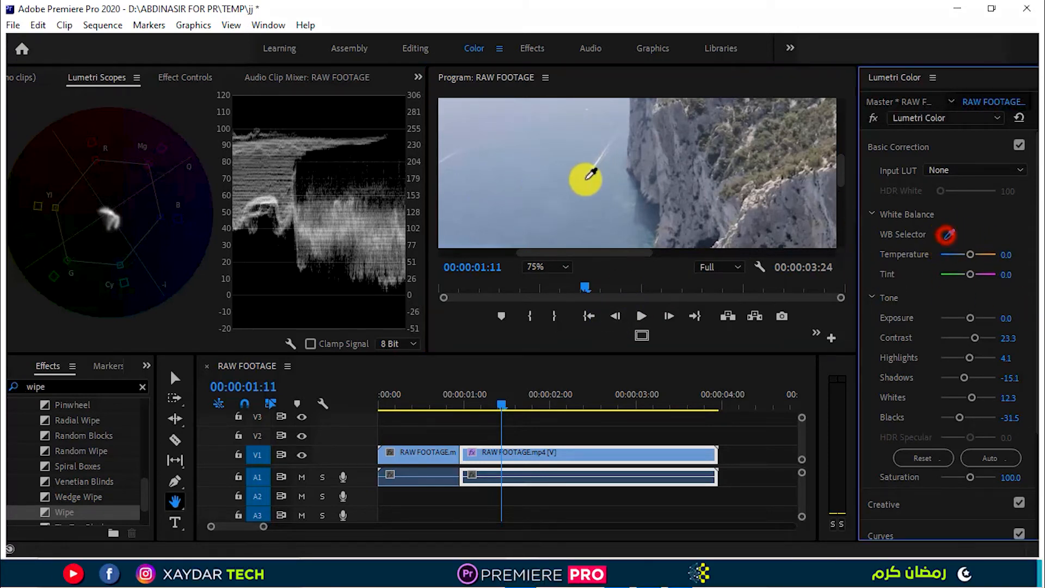
left_click(595, 171)
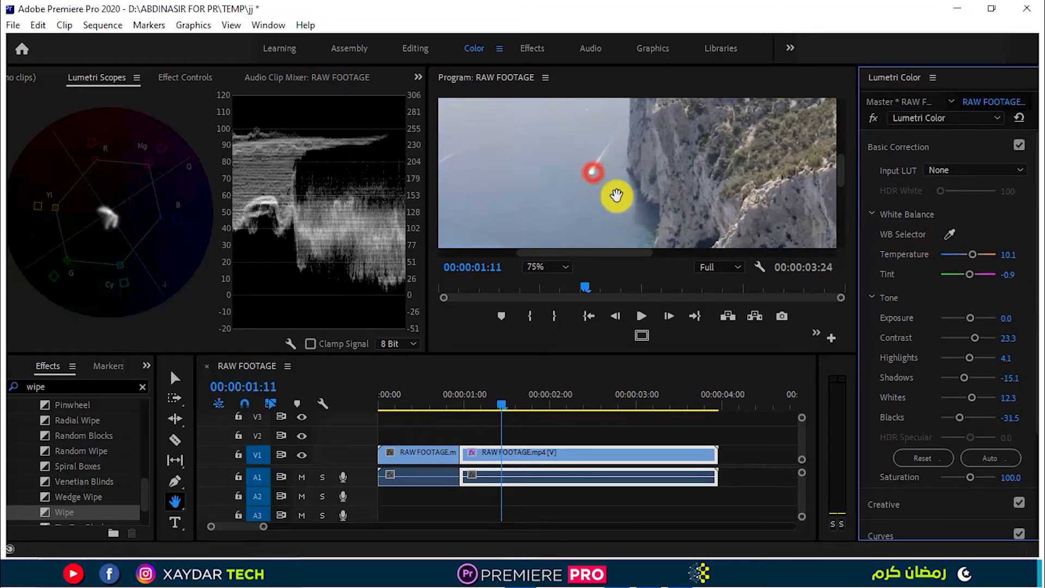
left_click(563, 268)
left_click(547, 282)
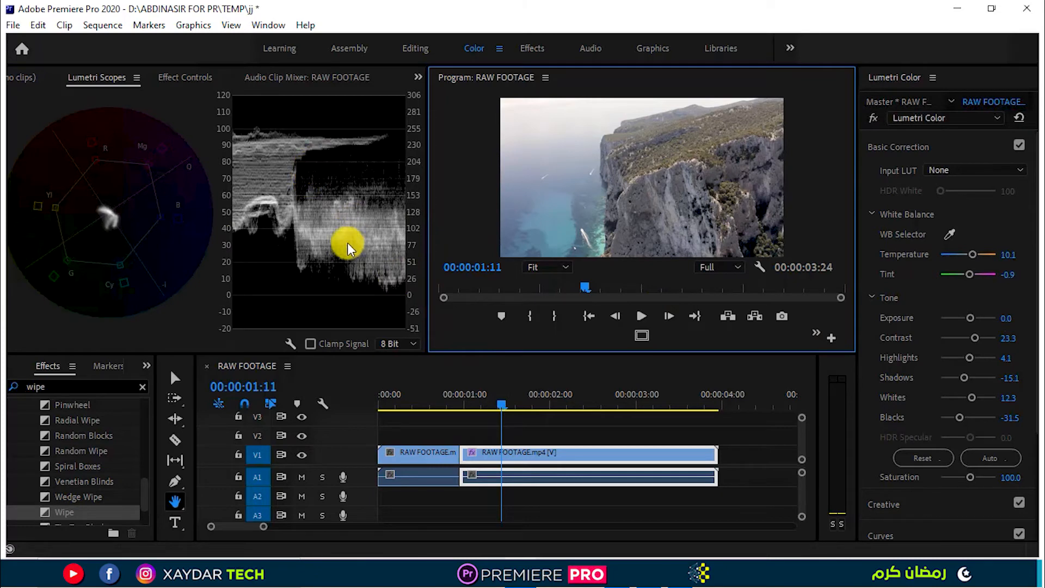
- Try Saturation at 0 and 200 on the second clip segment, and set it to 150.7
left_click(316, 177)
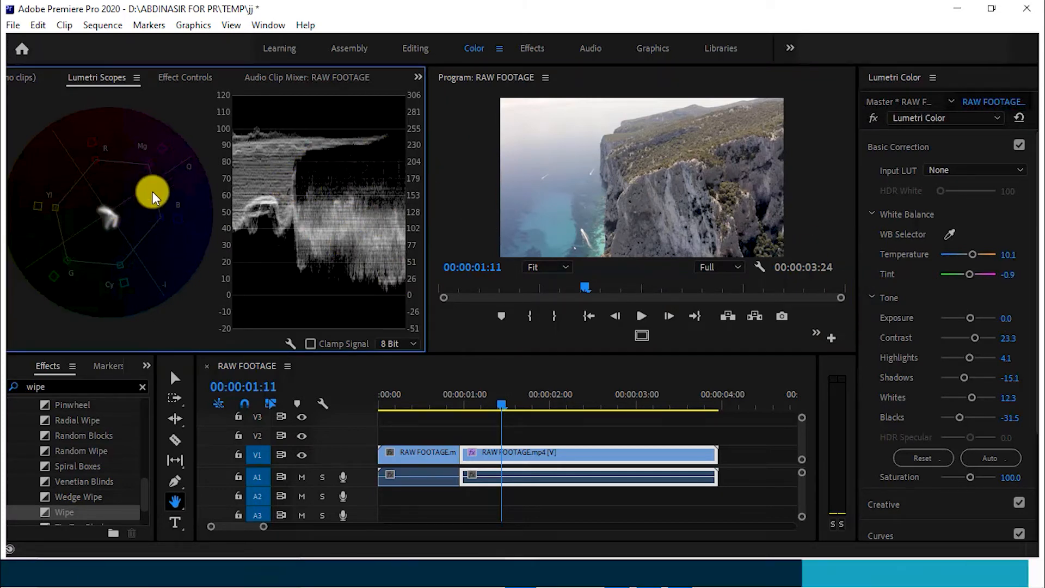
scroll(993, 375, "down", 4)
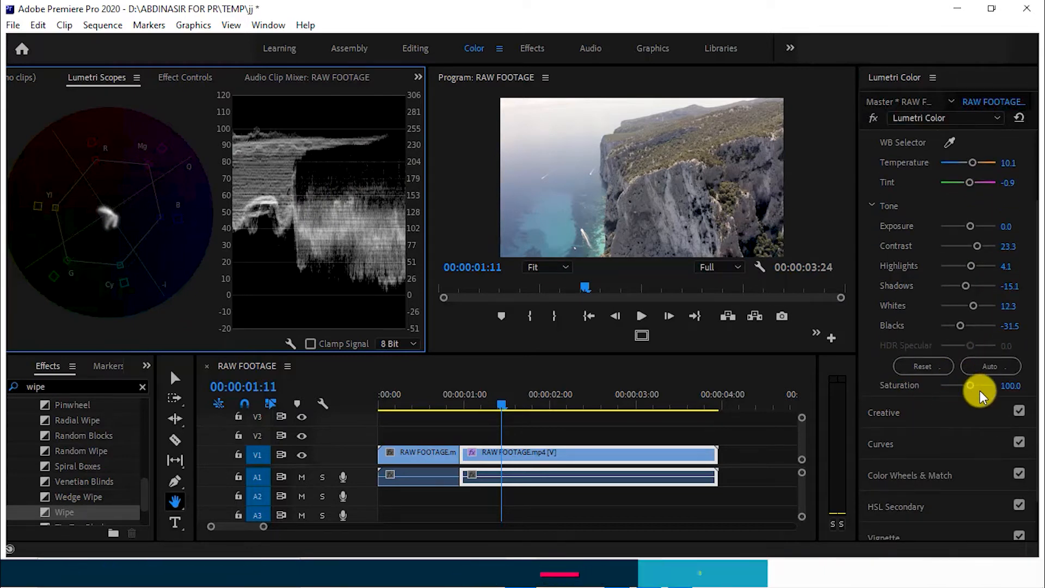
left_click_drag(970, 384, 916, 388)
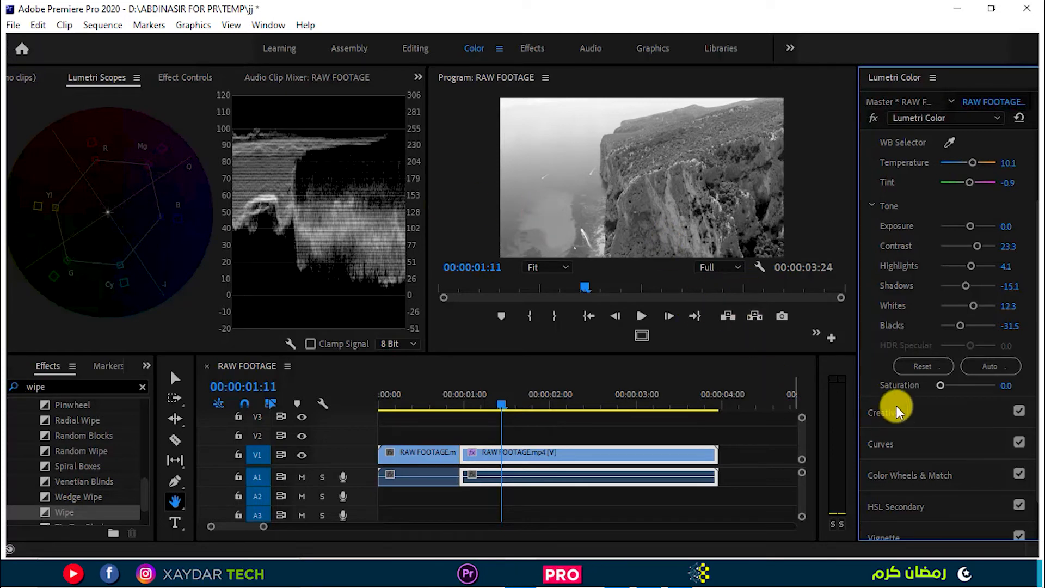
left_click_drag(942, 385, 969, 384)
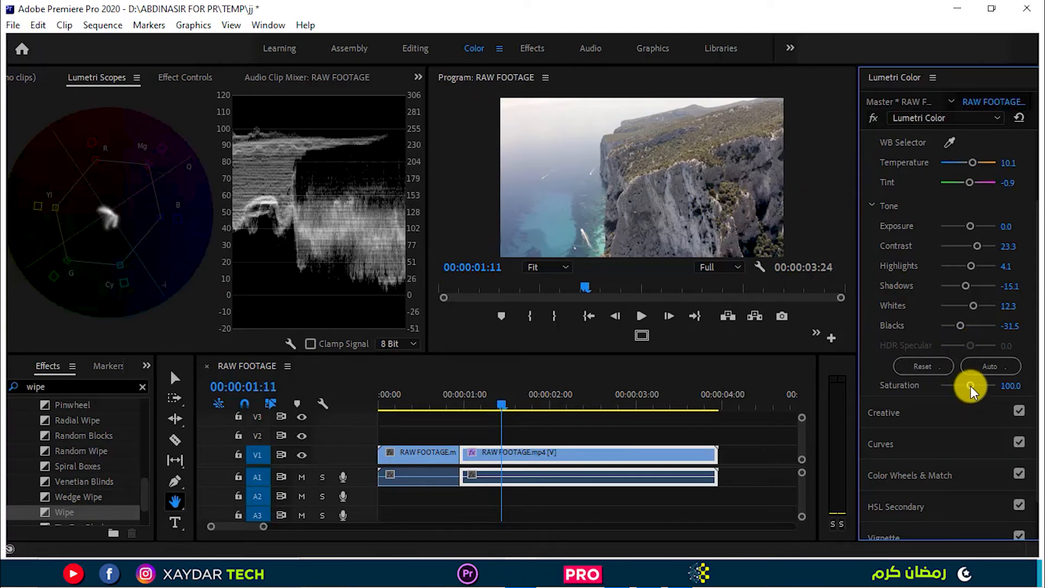
left_click_drag(972, 387, 1030, 385)
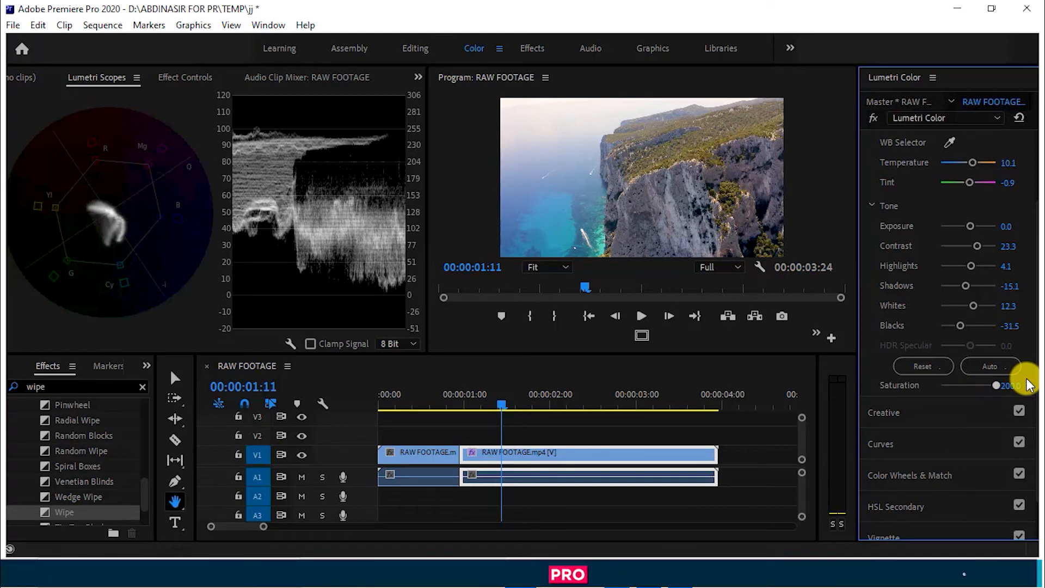
left_click_drag(1024, 386, 984, 386)
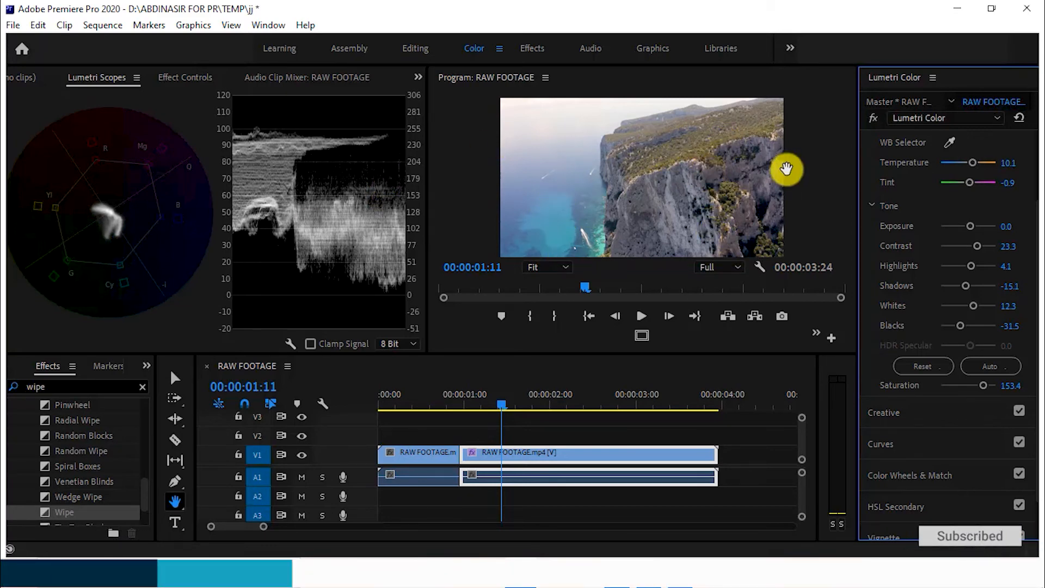
left_click_drag(980, 388, 981, 387)
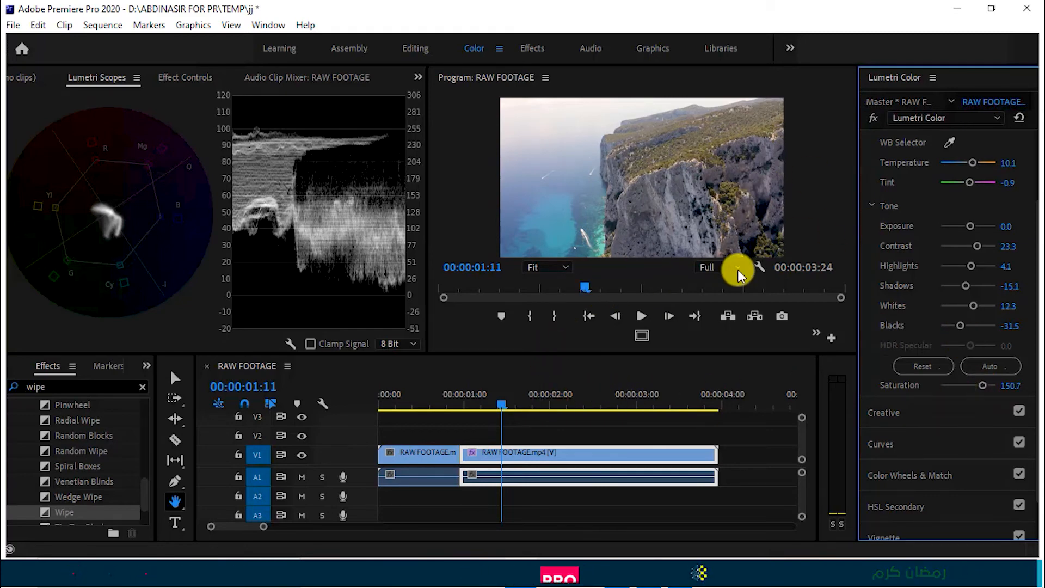
- Compare the corrected and uncorrected clip segments by moving the playhead between them, ending at 00:00:00:21
left_click(585, 291)
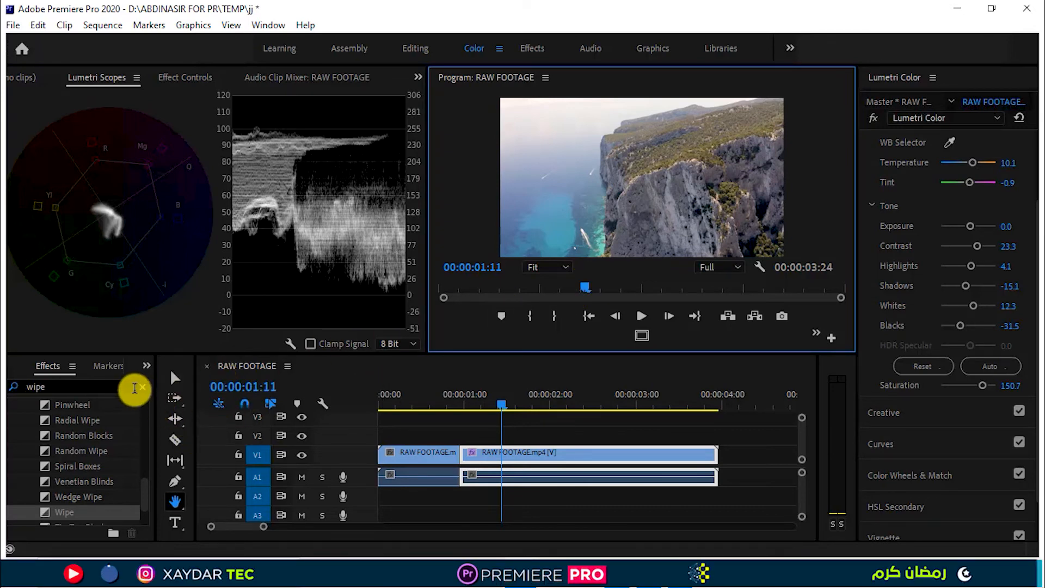
left_click(142, 388)
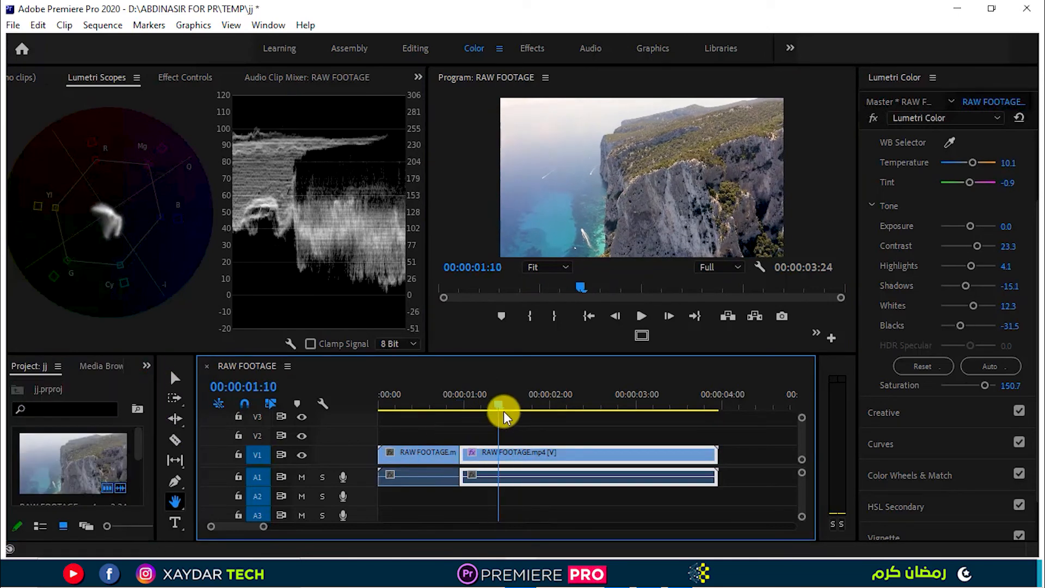
mouse_move(503, 417)
left_mouse_down()
mouse_move(494, 435)
mouse_move(504, 430)
left_mouse_up()
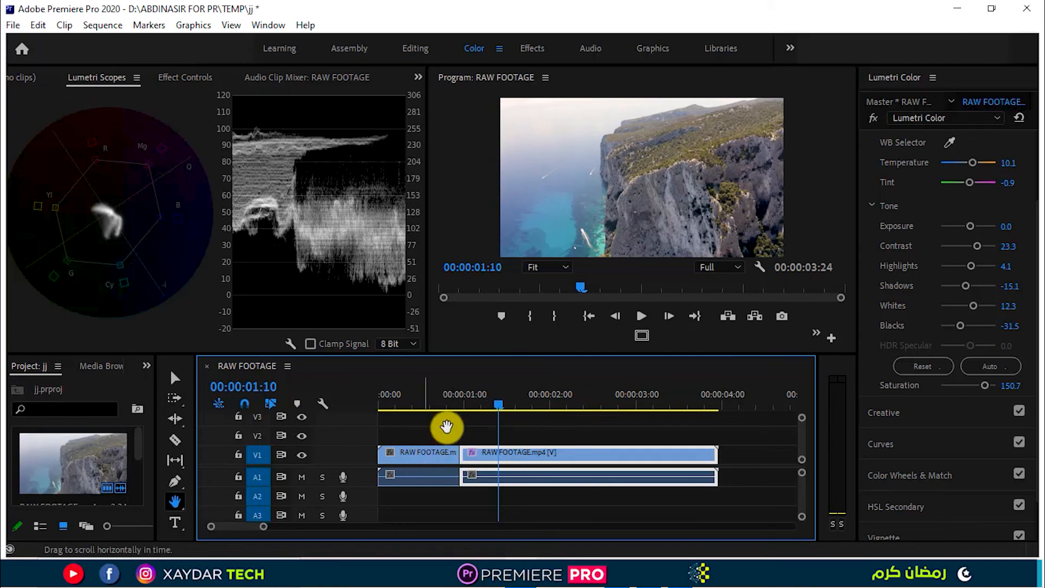
left_click(412, 406)
left_click(516, 406)
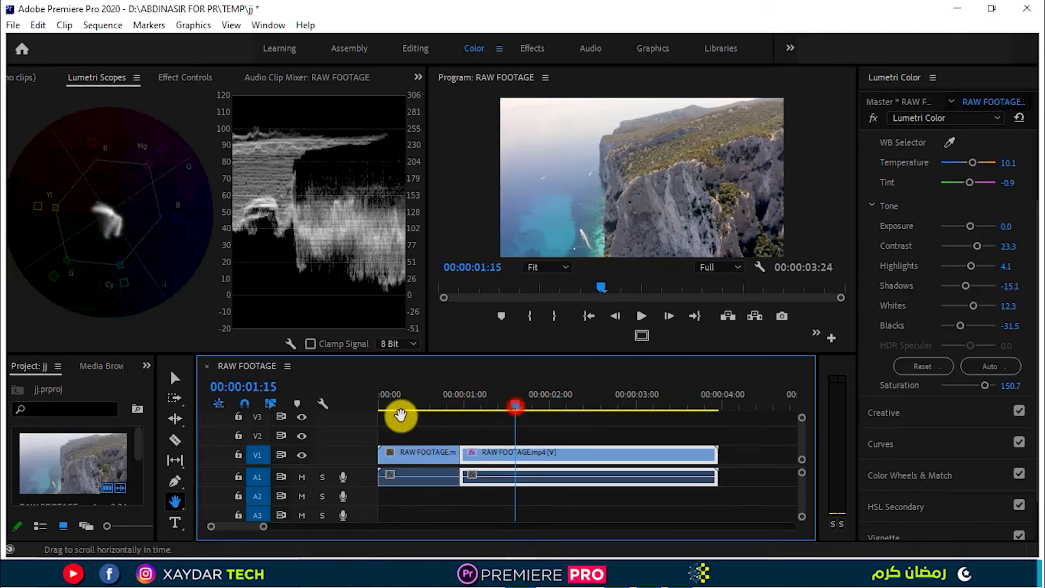
left_click(410, 404)
left_click_drag(412, 403, 461, 397)
left_click(450, 406)
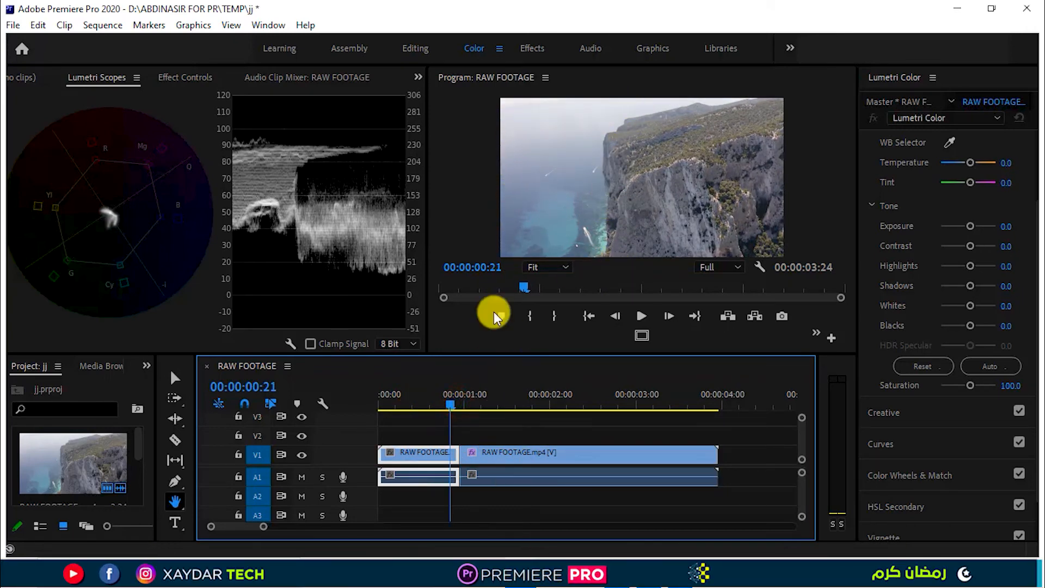
- Search the effects for "wipe" and apply the Wipe transition centred on the cut between the two RAW FOOTAGE segments
left_click(148, 368)
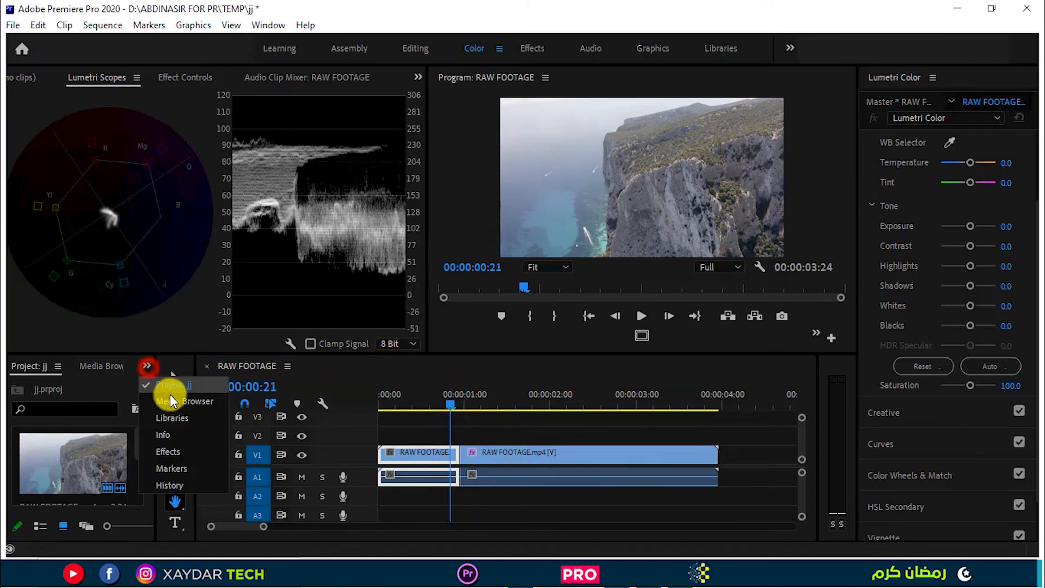
left_click(181, 459)
left_click(76, 386)
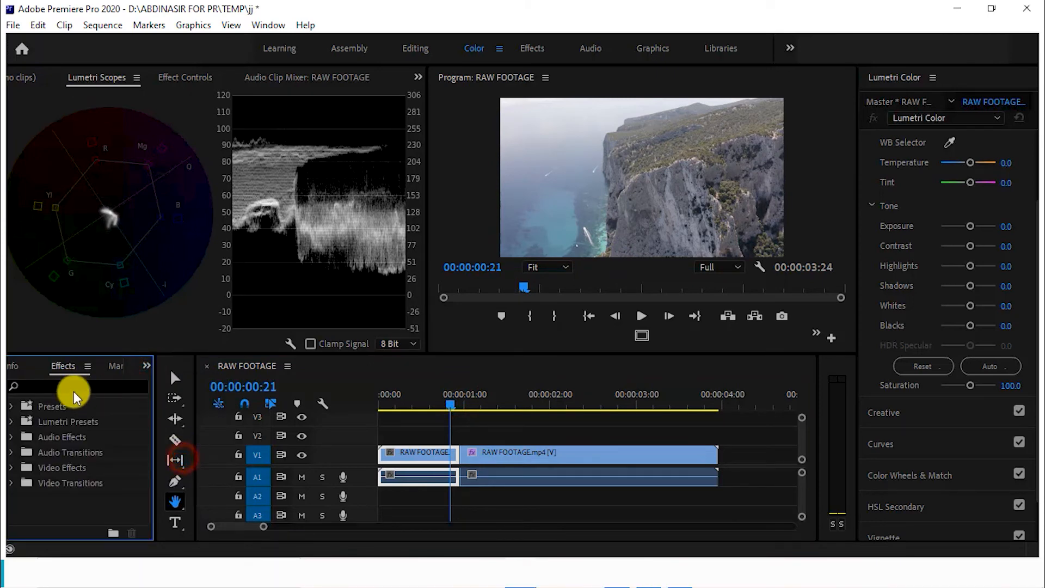
type("wipe")
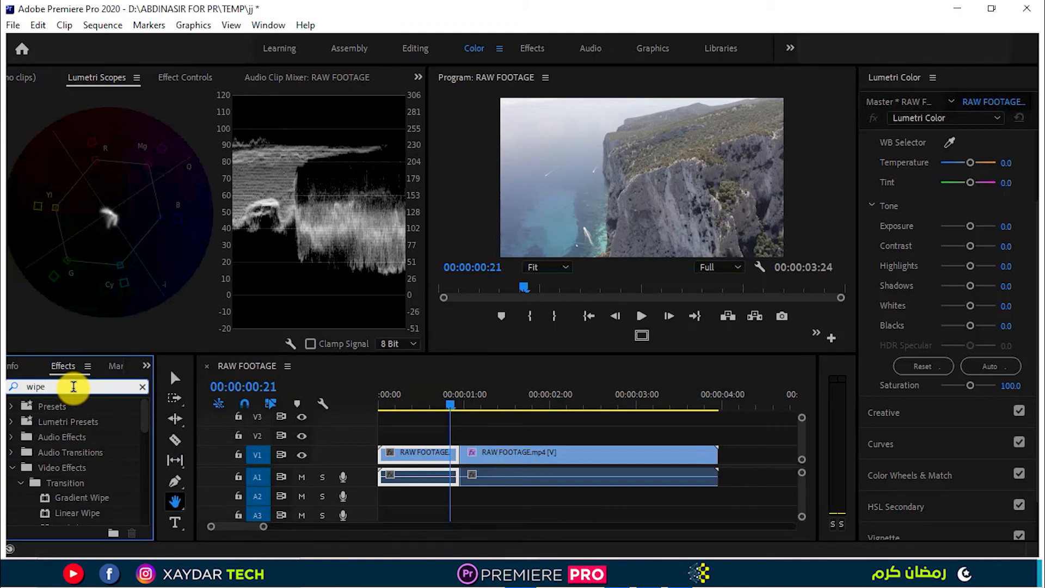
scroll(96, 404, "down", 3)
scroll(112, 442, "down", 5)
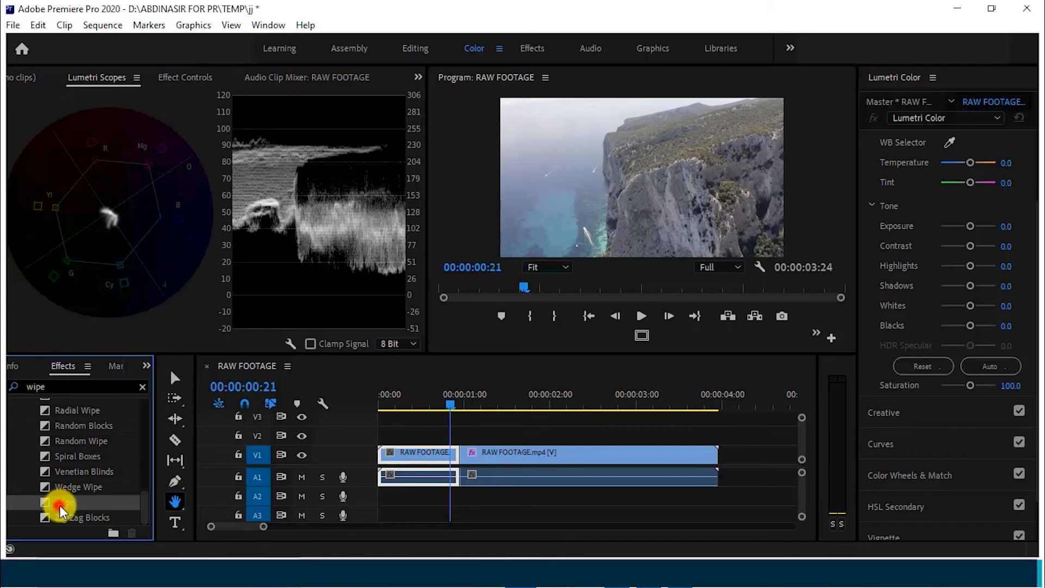
left_click_drag(60, 505, 462, 456)
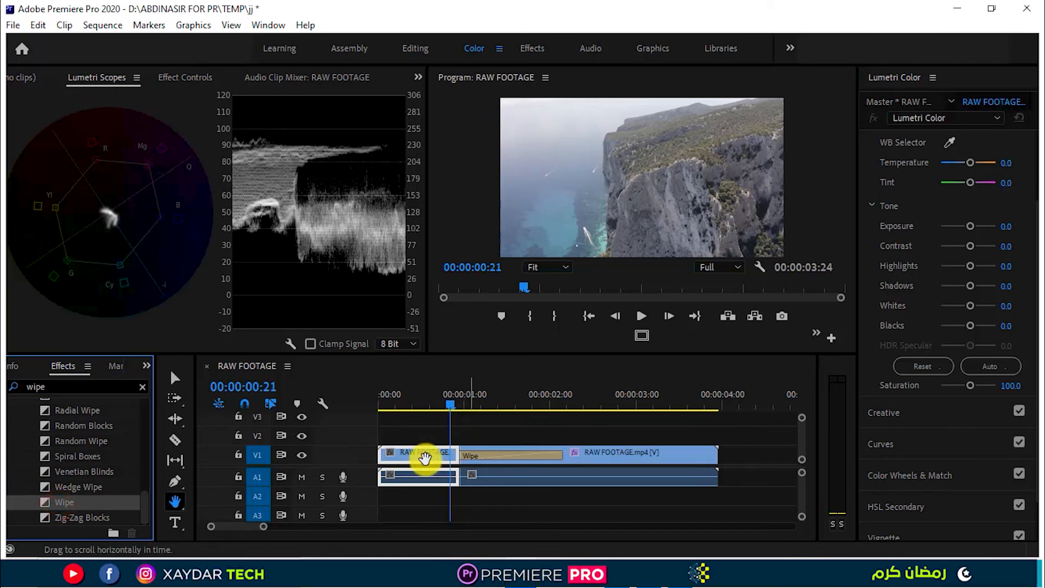
key("ctrl+z")
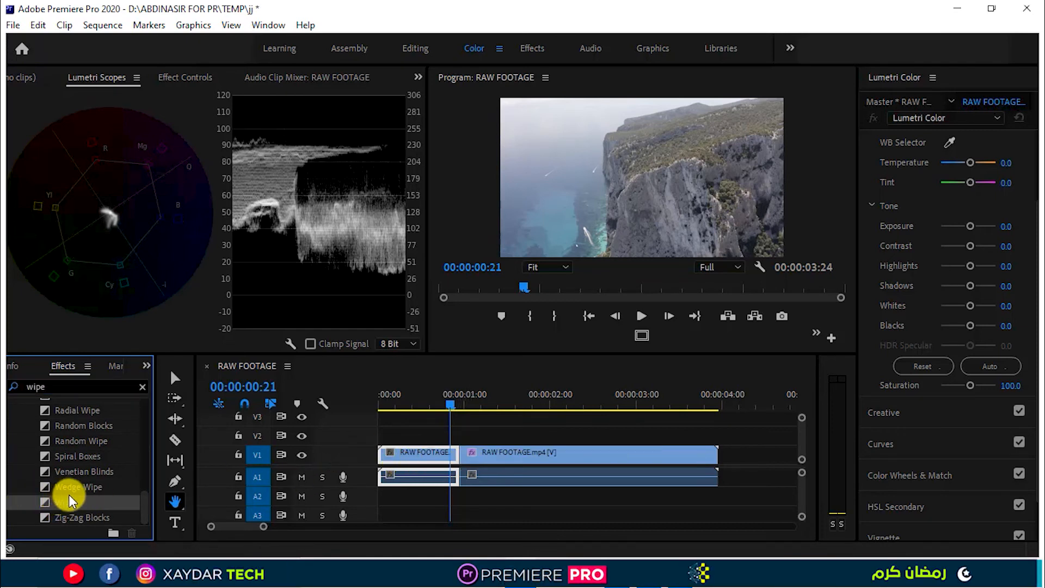
left_click_drag(71, 502, 430, 459)
key("v")
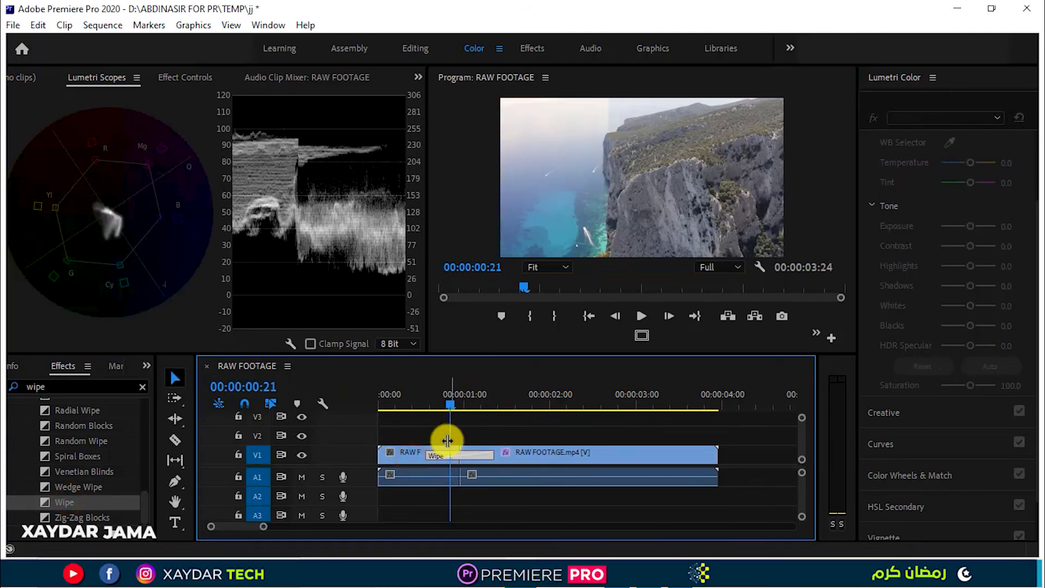
- Play and scrub the wipe transition from the sequence start in an enlarged program preview, ending at 00:00:01:10
left_click_drag(451, 412, 345, 419)
left_click_drag(563, 355, 553, 517)
left_click_drag(426, 240, 73, 348)
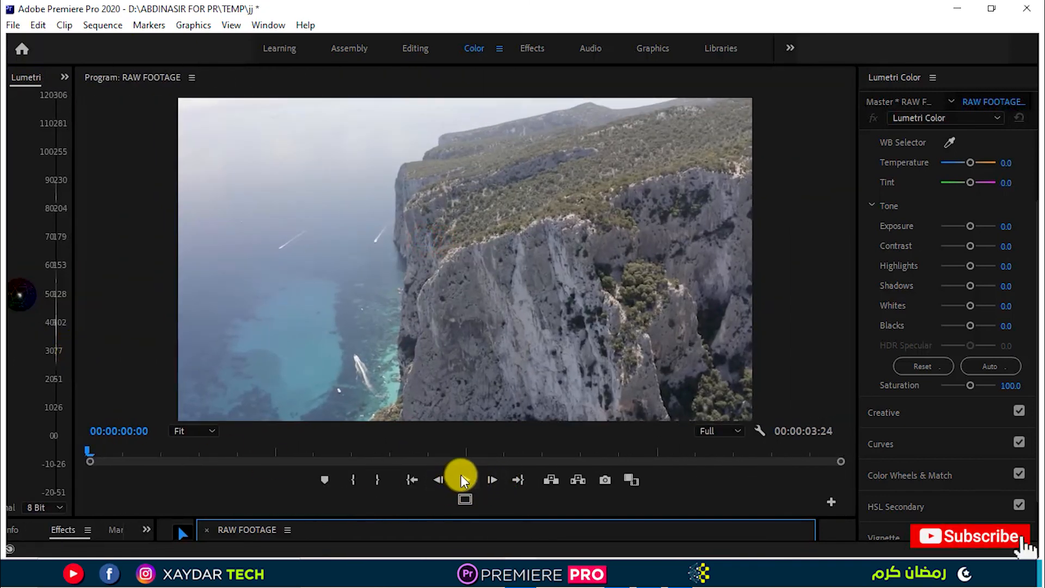
left_click(462, 476)
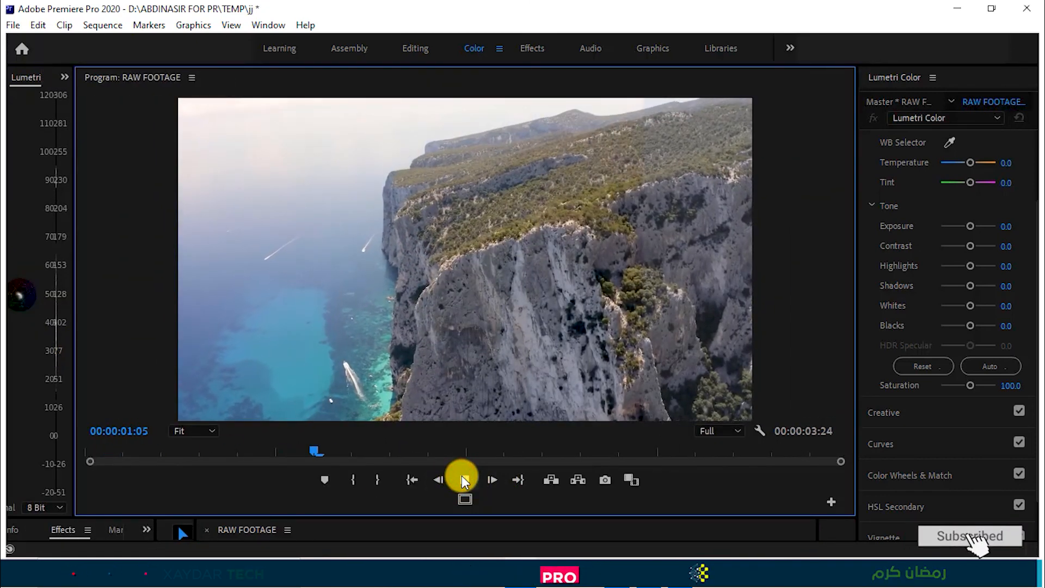
left_click_drag(406, 452, 249, 460)
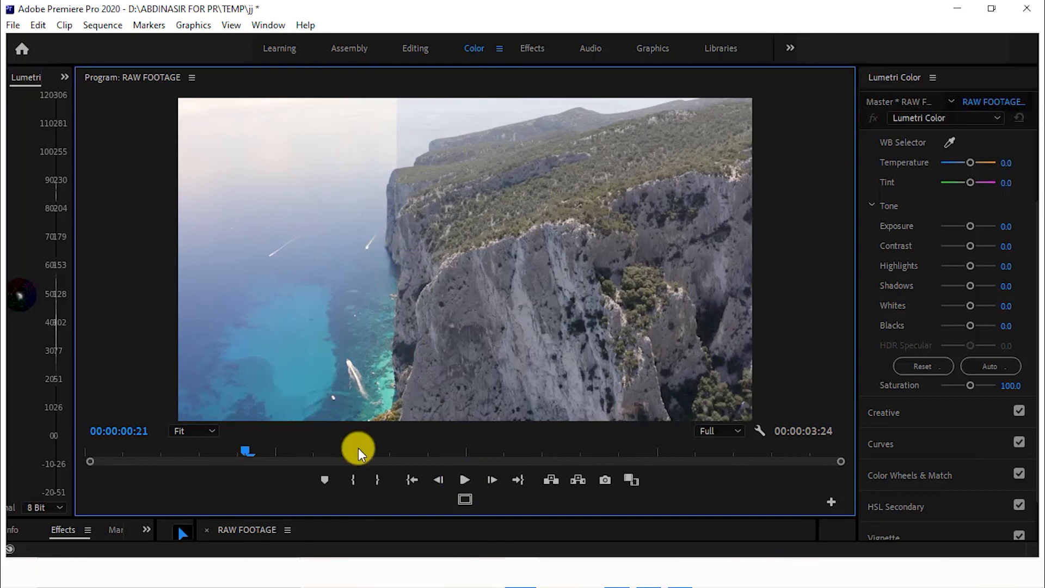
left_click(464, 479)
left_click(464, 480)
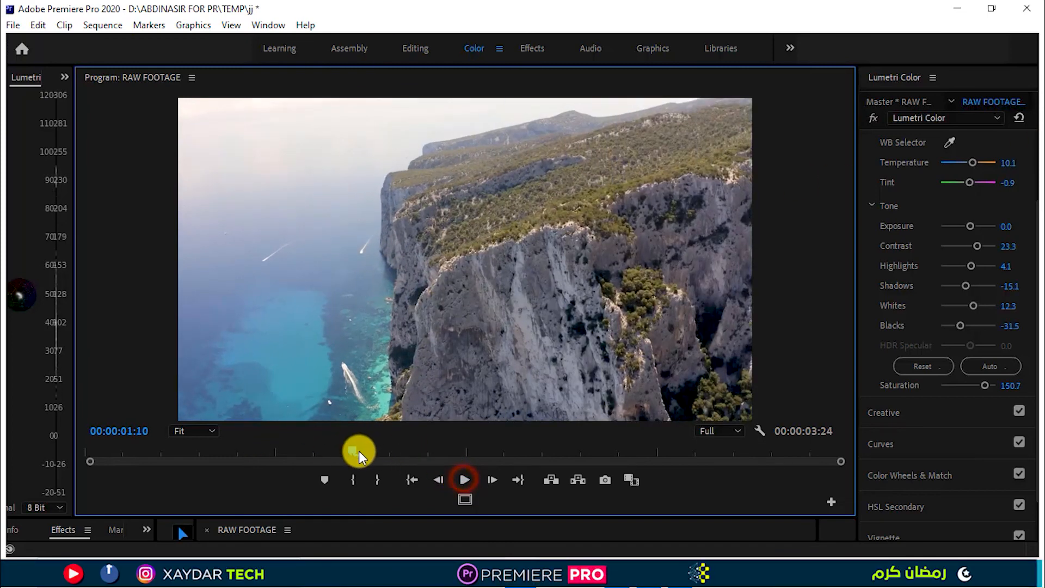
mouse_move(354, 450)
left_mouse_down()
mouse_move(261, 446)
mouse_move(392, 436)
mouse_move(237, 448)
mouse_move(343, 436)
mouse_move(367, 420)
mouse_move(303, 432)
mouse_move(354, 451)
left_mouse_up()
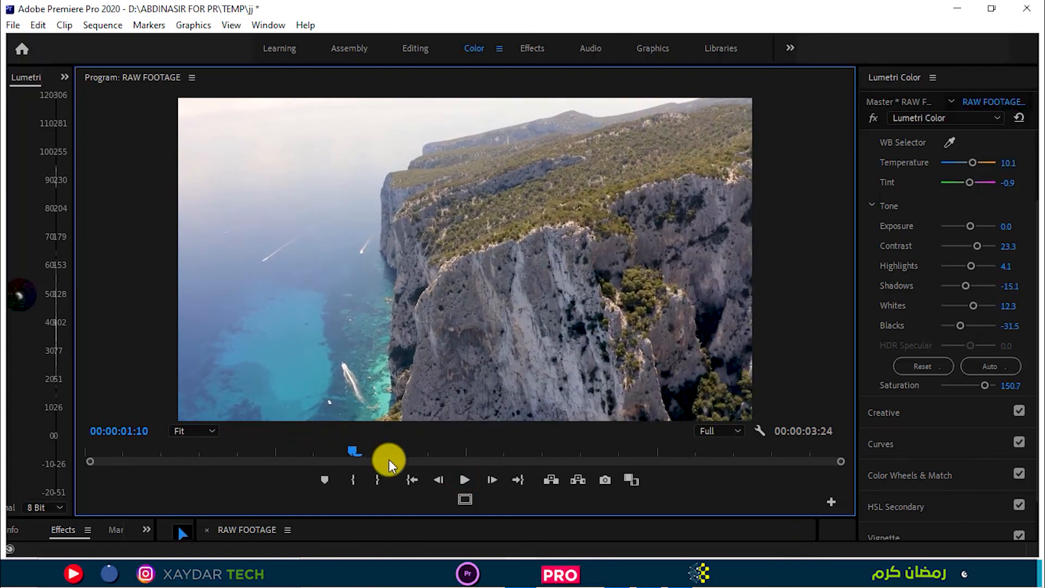
- Set Saturation to 178.1 on the second clip segment and review the footage up to 00:00:02:08 in a larger preview
left_click_drag(446, 515, 514, 279)
left_click(537, 419)
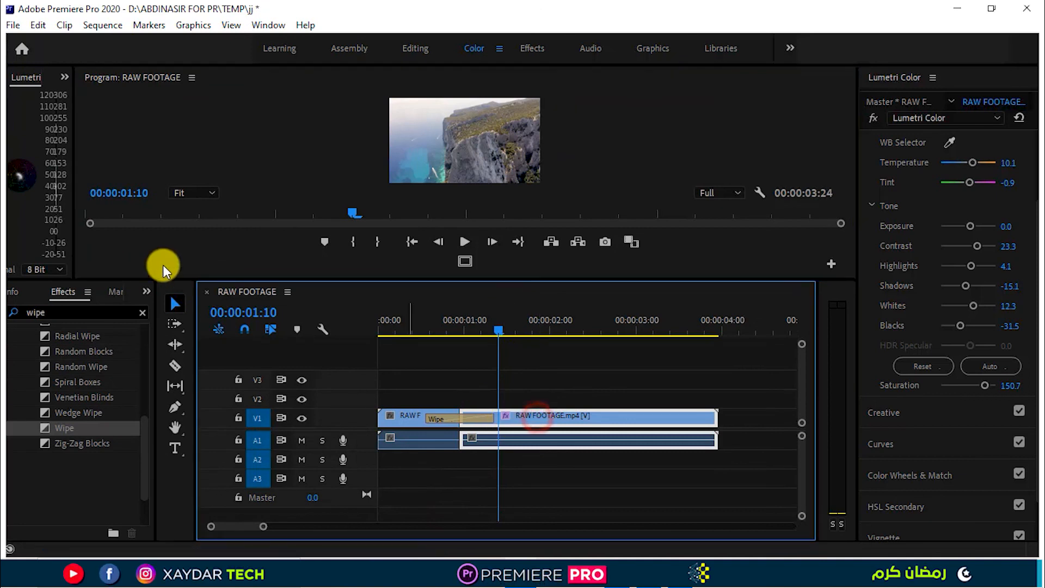
left_click_drag(986, 385, 990, 387)
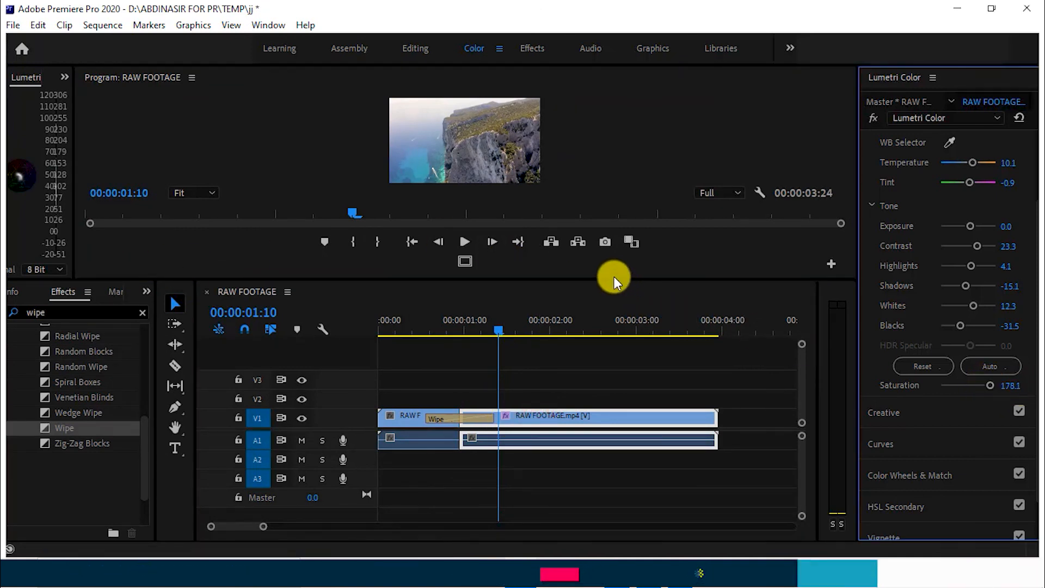
left_click_drag(613, 279, 648, 458)
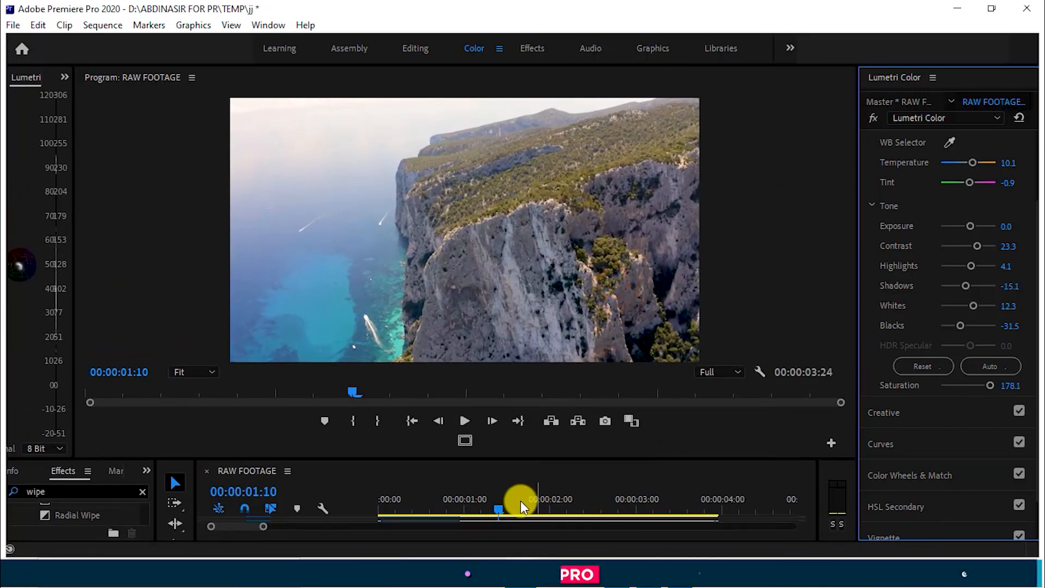
left_click_drag(346, 397, 530, 392)
left_click_drag(522, 457, 584, 384)
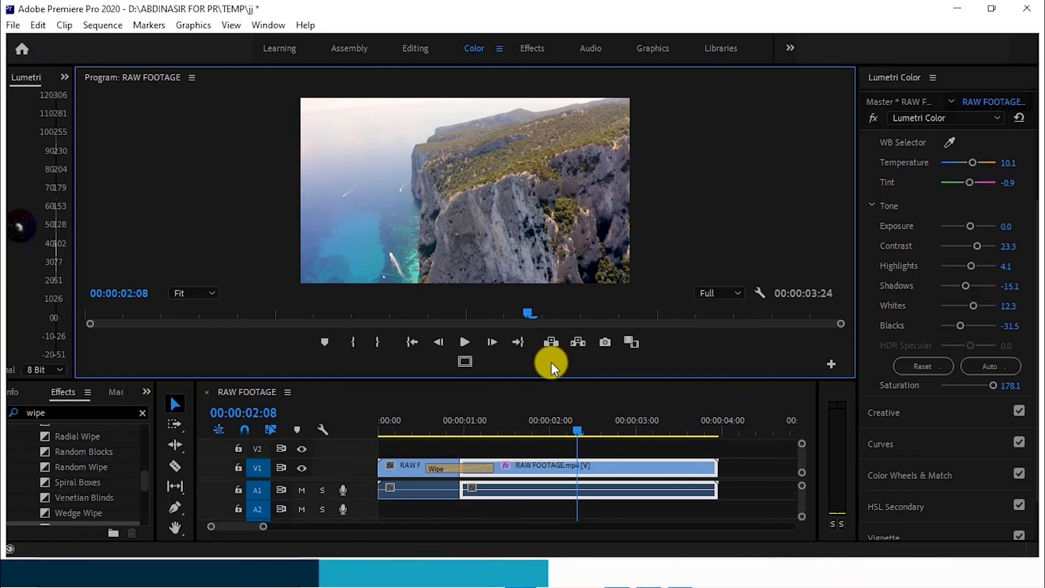